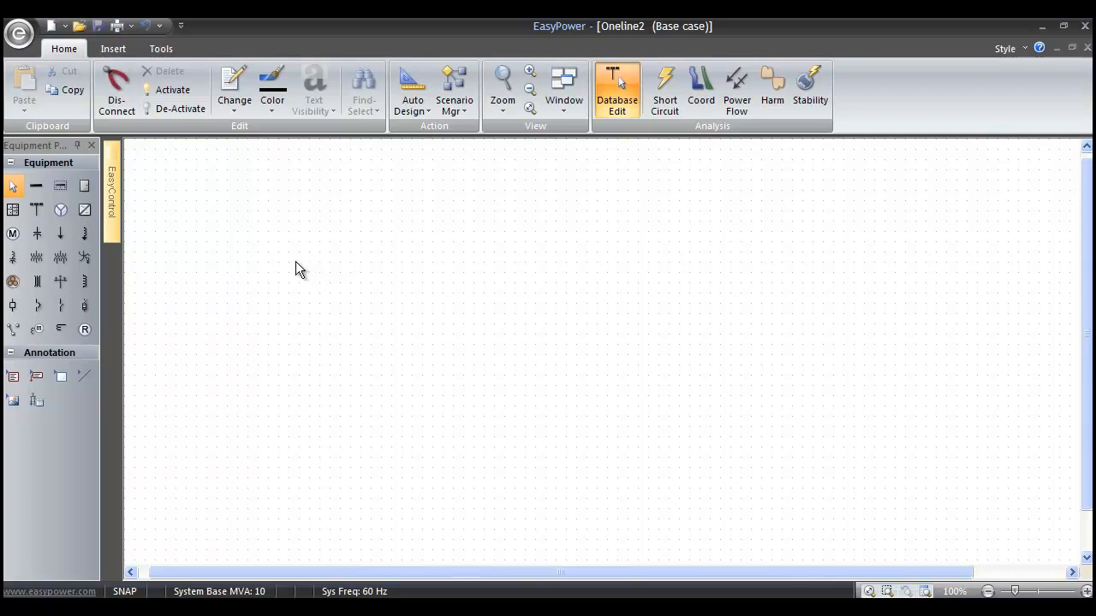
# Place a utility source near the middle of the empty one-line.
pyautogui.click(37, 214)
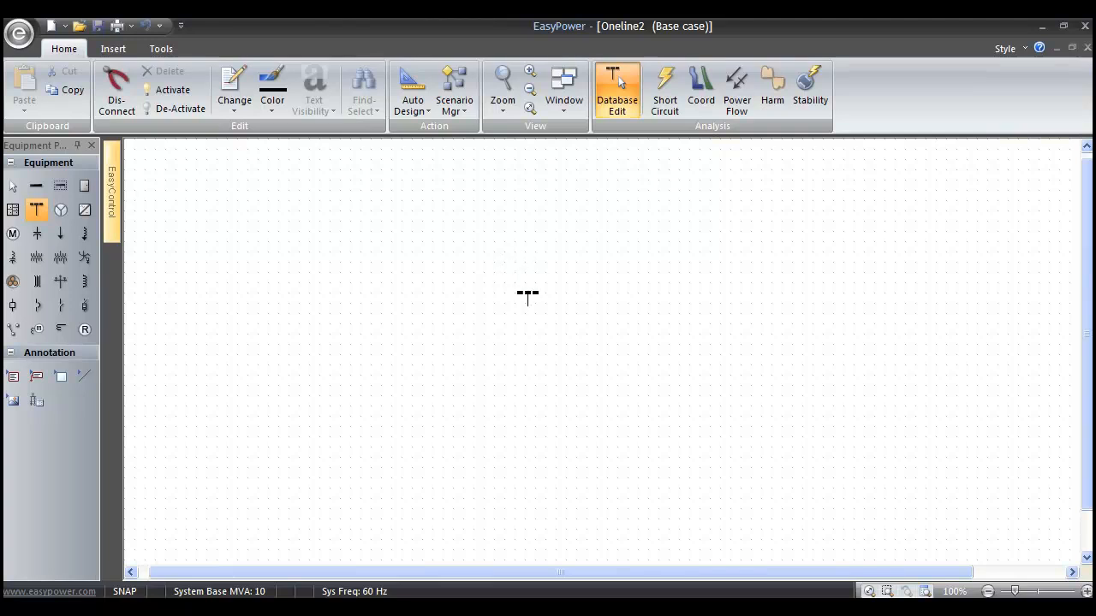
pyautogui.click(533, 327)
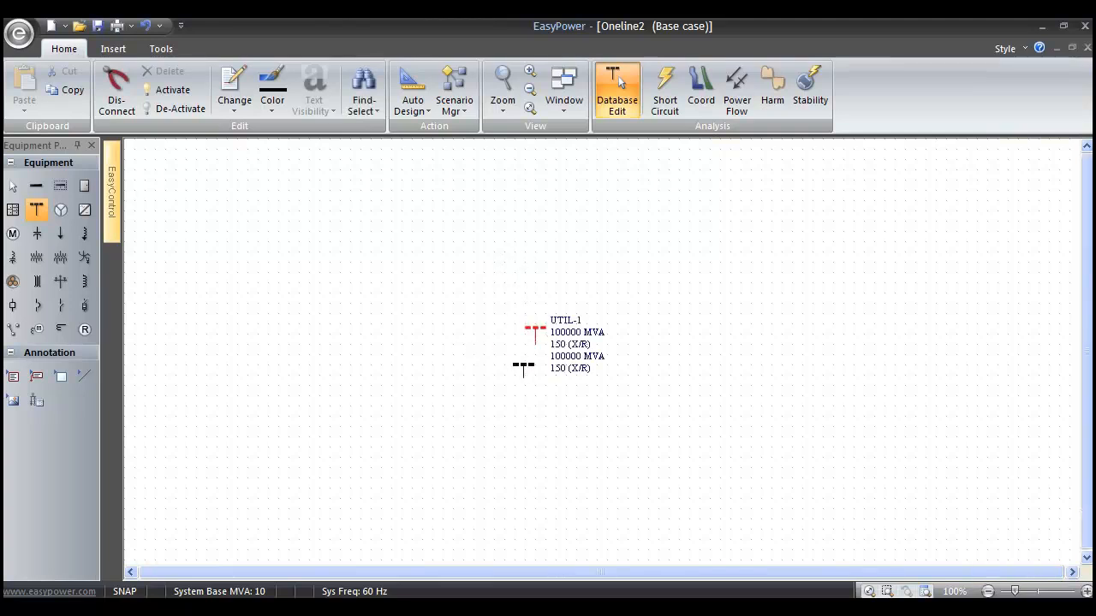
pyautogui.scroll(3, 533, 373)
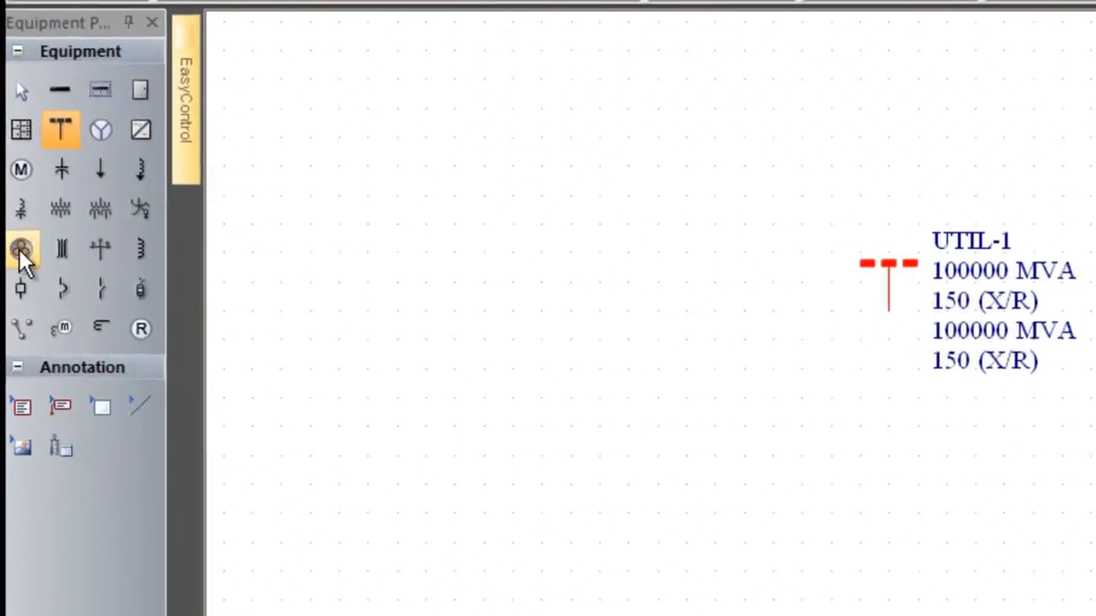
# Draw a cable straight down from the utility's connection point and set the connecting bus's base voltage to 13.8 kV.
pyautogui.scroll(1, 18, 249)
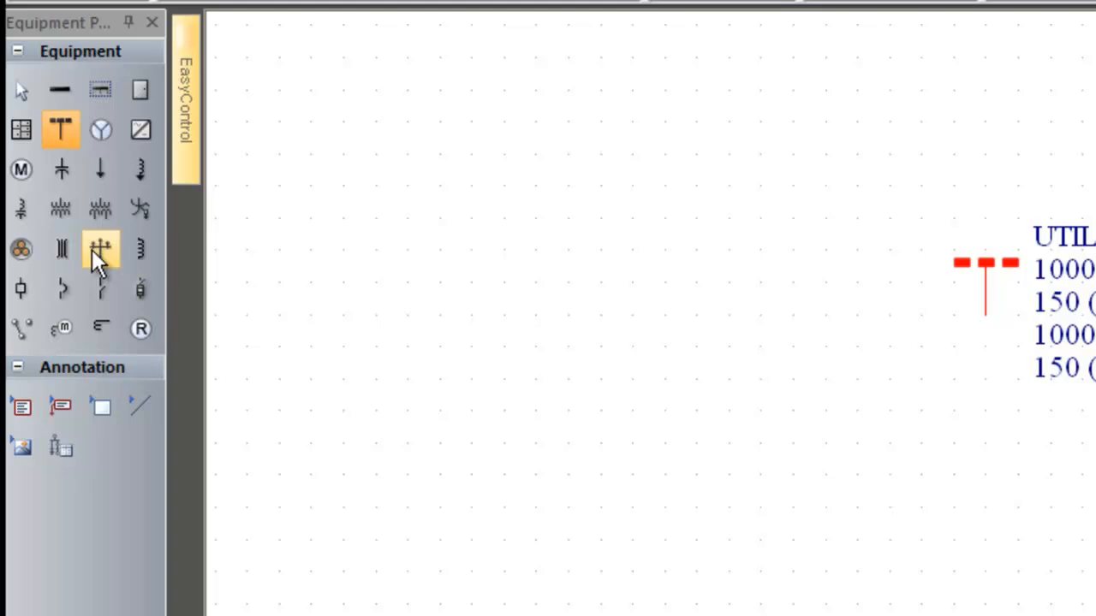
pyautogui.click(20, 250)
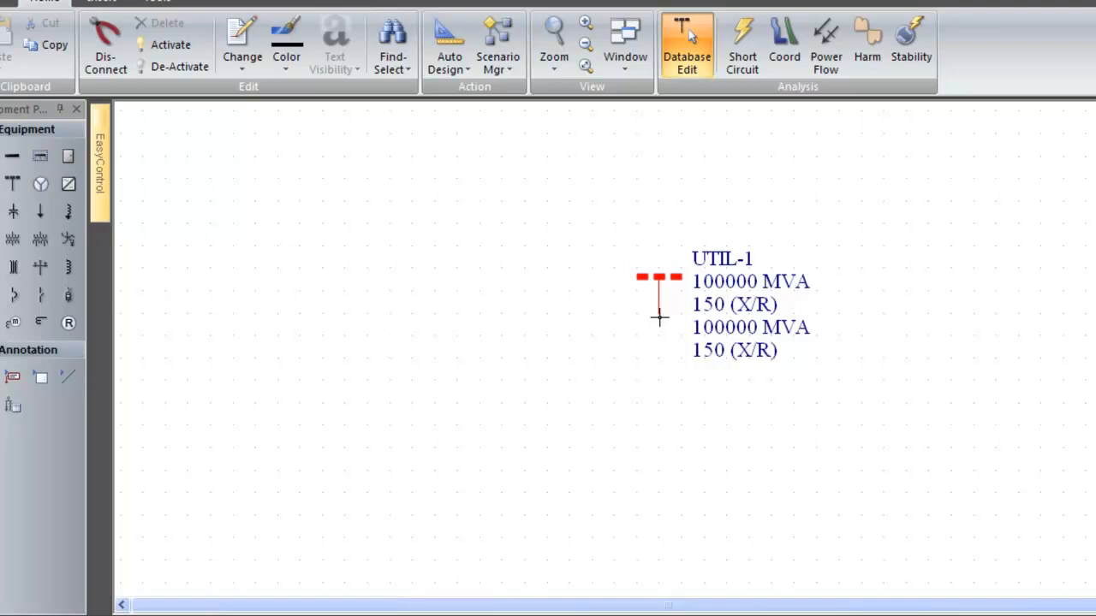
pyautogui.moveTo(657, 315); pyautogui.dragTo(665, 566)
pyautogui.write('13.8')
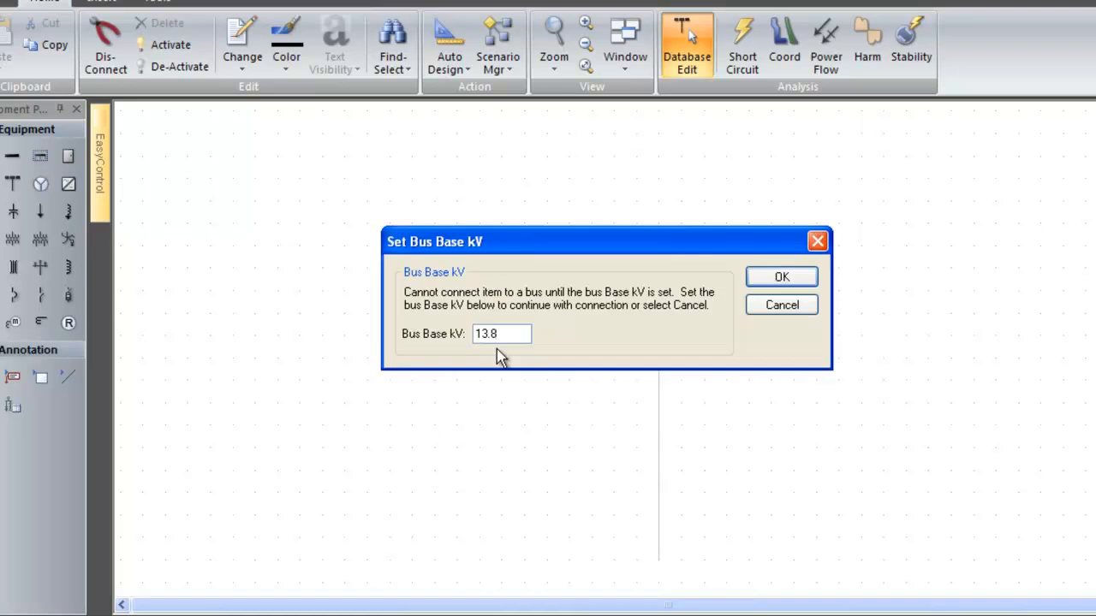
pyautogui.click(768, 280)
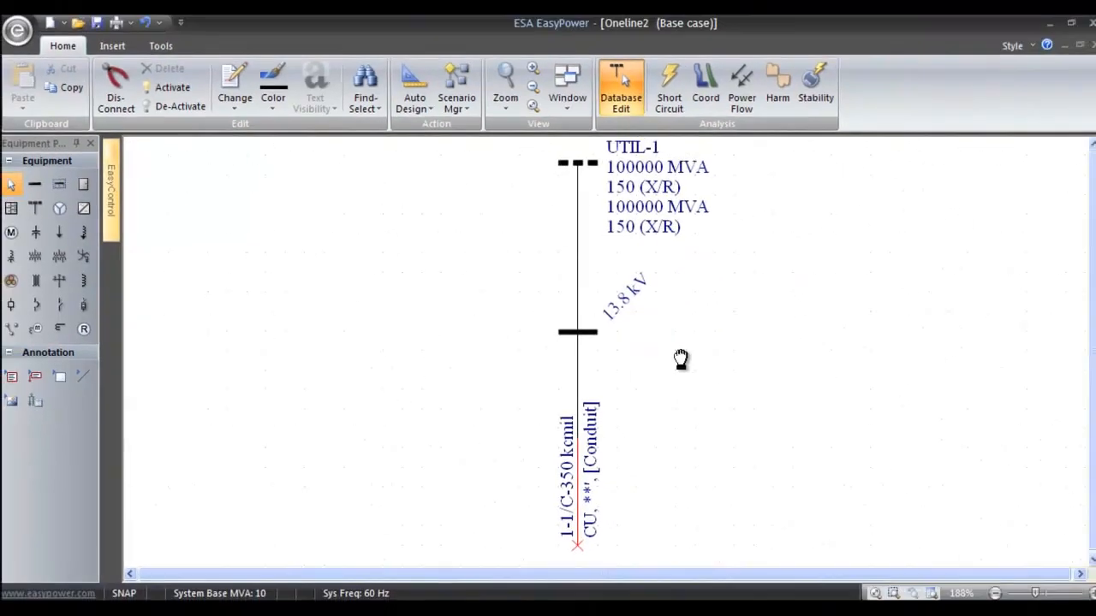
# Shrink the 13.8 kV bus to a node and stretch it into a long horizontal bus extending to both sides of the utility.
pyautogui.moveTo(681, 358); pyautogui.dragTo(643, 369)
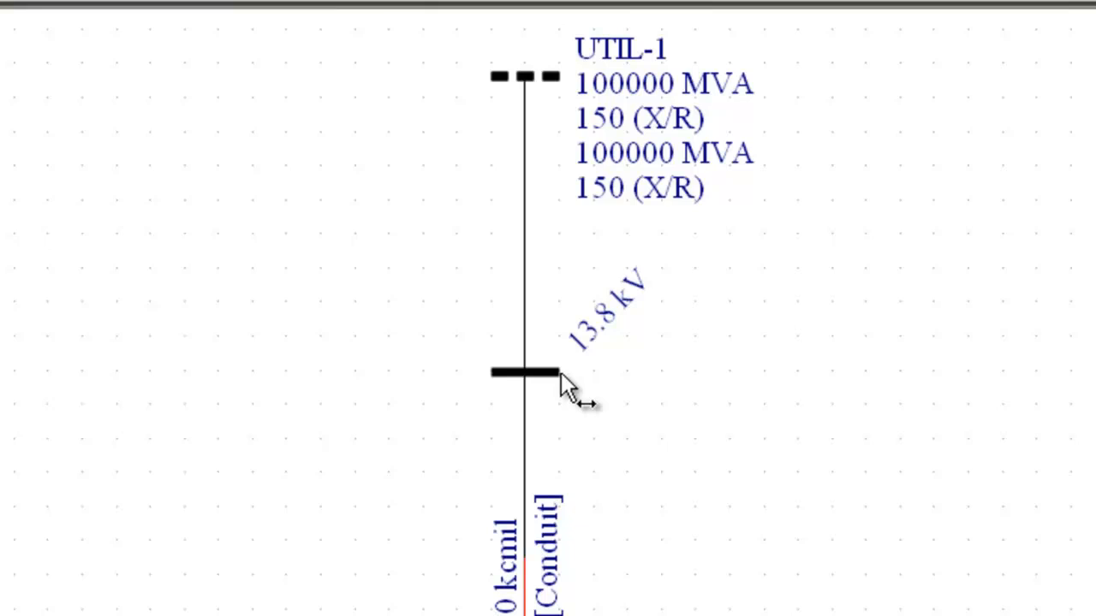
pyautogui.moveTo(560, 373); pyautogui.dragTo(527, 375)
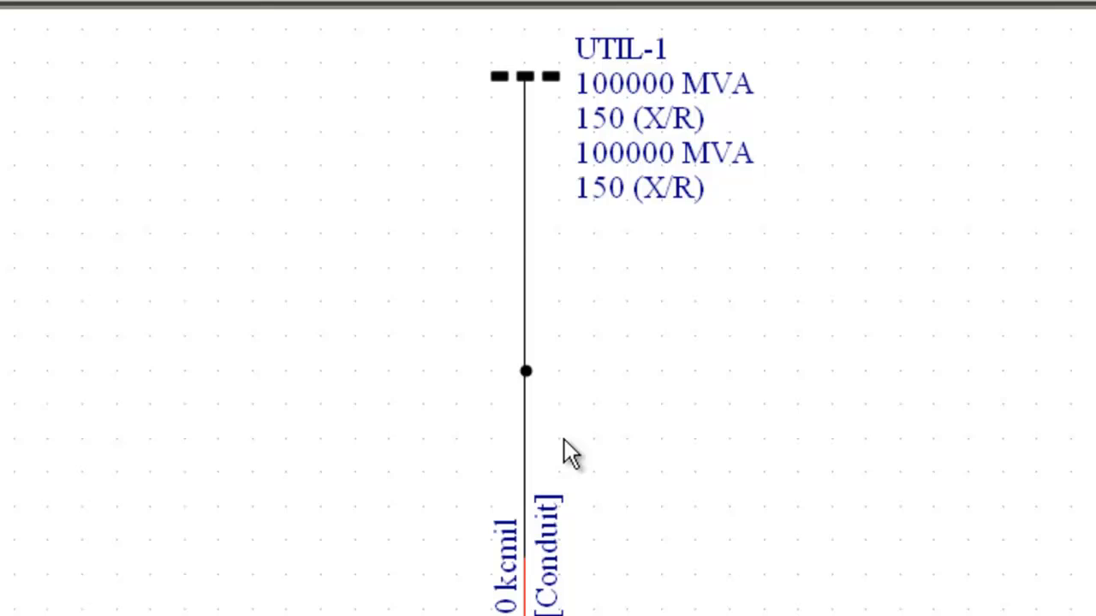
pyautogui.scroll(-1, 564, 439)
pyautogui.scroll(-1, 569, 439)
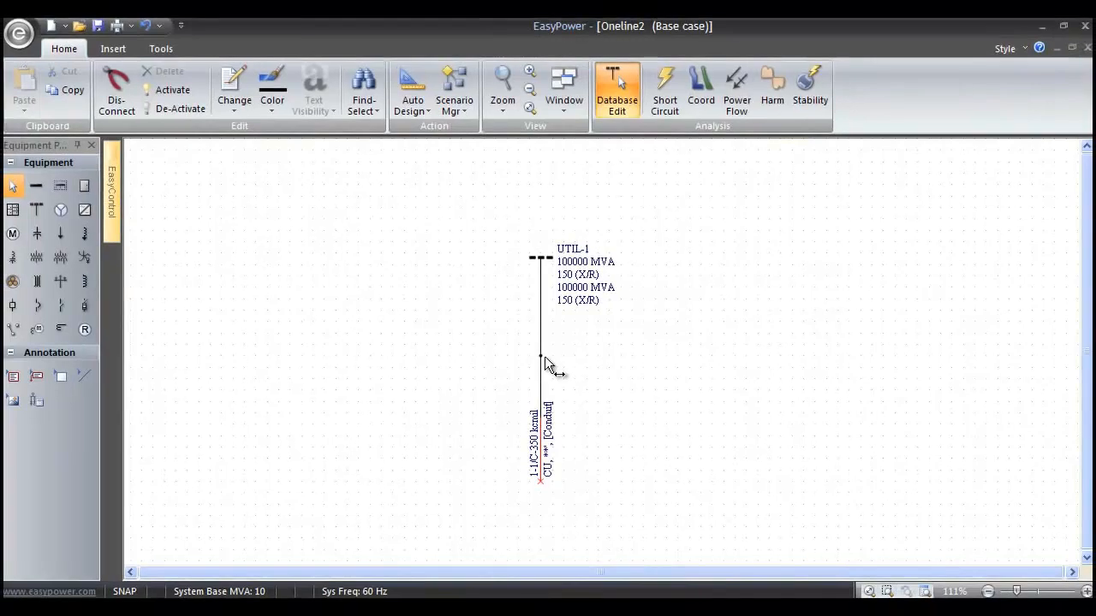
pyautogui.moveTo(544, 356); pyautogui.dragTo(976, 381)
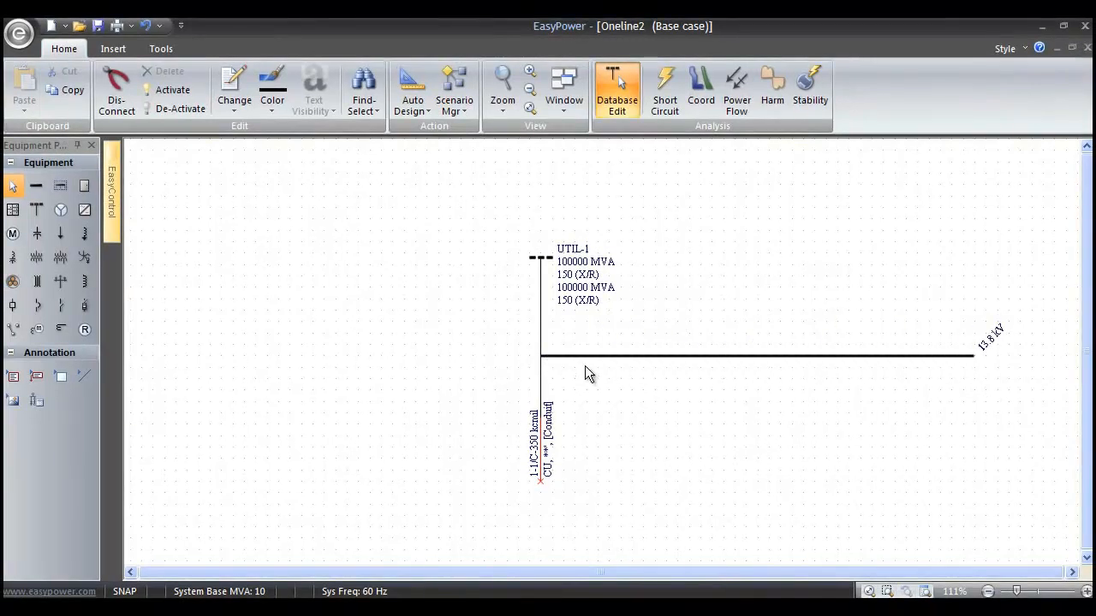
pyautogui.moveTo(538, 356); pyautogui.dragTo(310, 357)
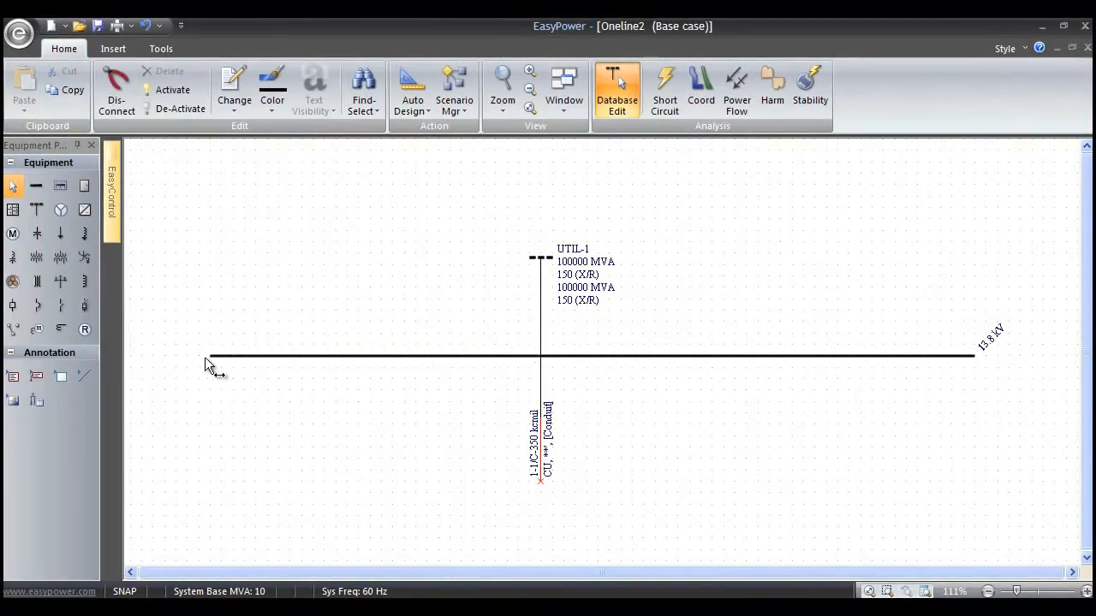
# Place six high-voltage breakers: two feeders on each side of the bus, one on the cable below it and one on the utility connection.
pyautogui.scroll(1, 481, 407)
pyautogui.moveTo(480, 410); pyautogui.dragTo(451, 419)
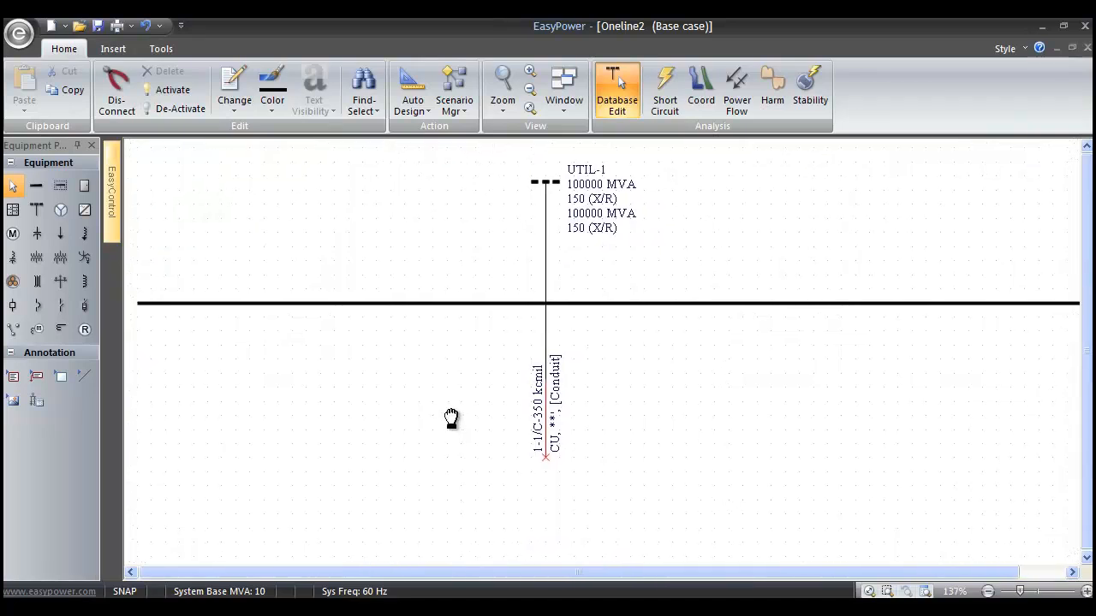
pyautogui.click(13, 308)
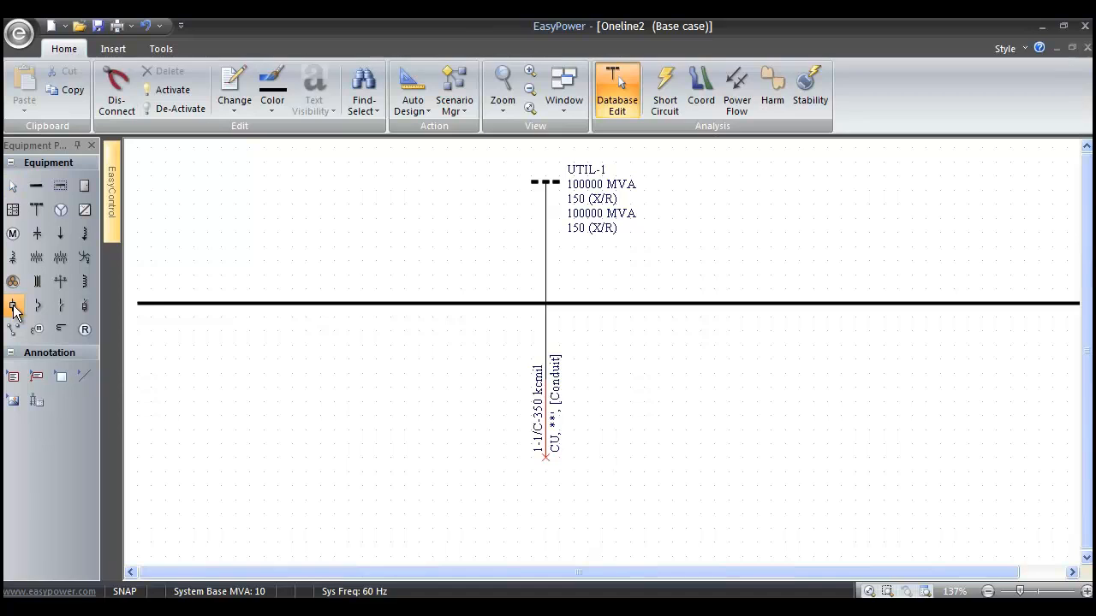
pyautogui.click(193, 322)
pyautogui.click(357, 322)
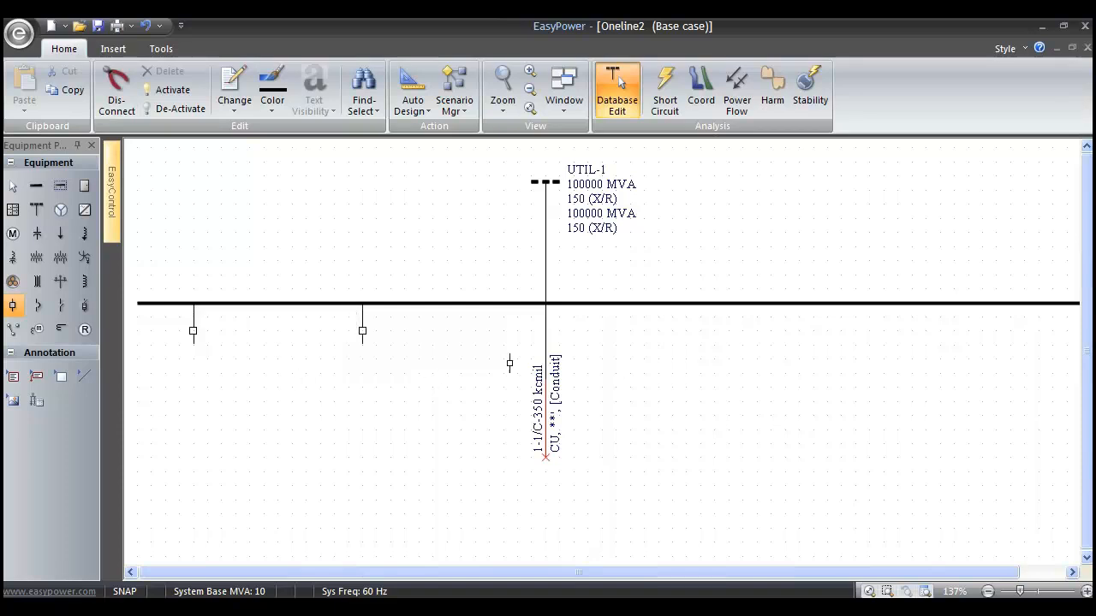
pyautogui.click(545, 327)
pyautogui.click(544, 266)
pyautogui.click(715, 315)
pyautogui.click(968, 315)
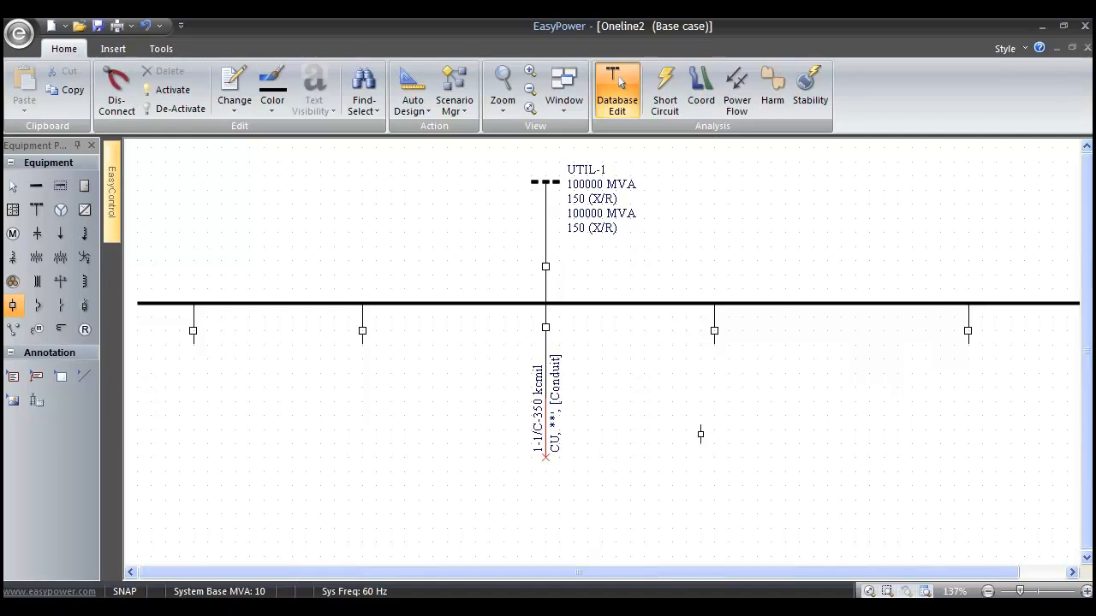
pyautogui.press('Escape')
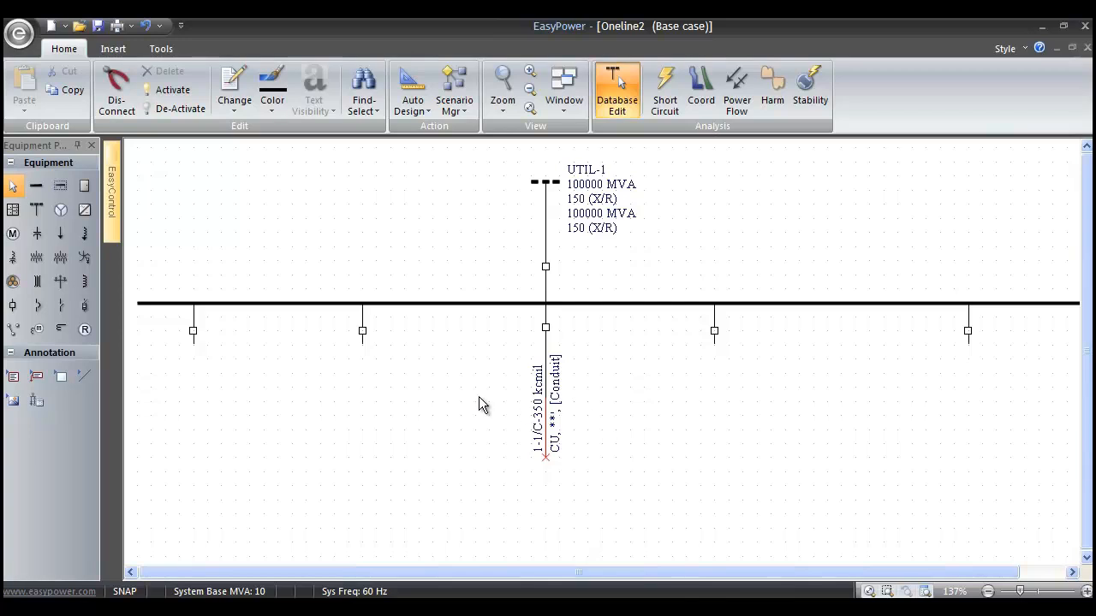
# Lengthen the cable below the bus by moving its open end down, and move its breaker farther from the bus.
pyautogui.scroll(-5, 484, 337)
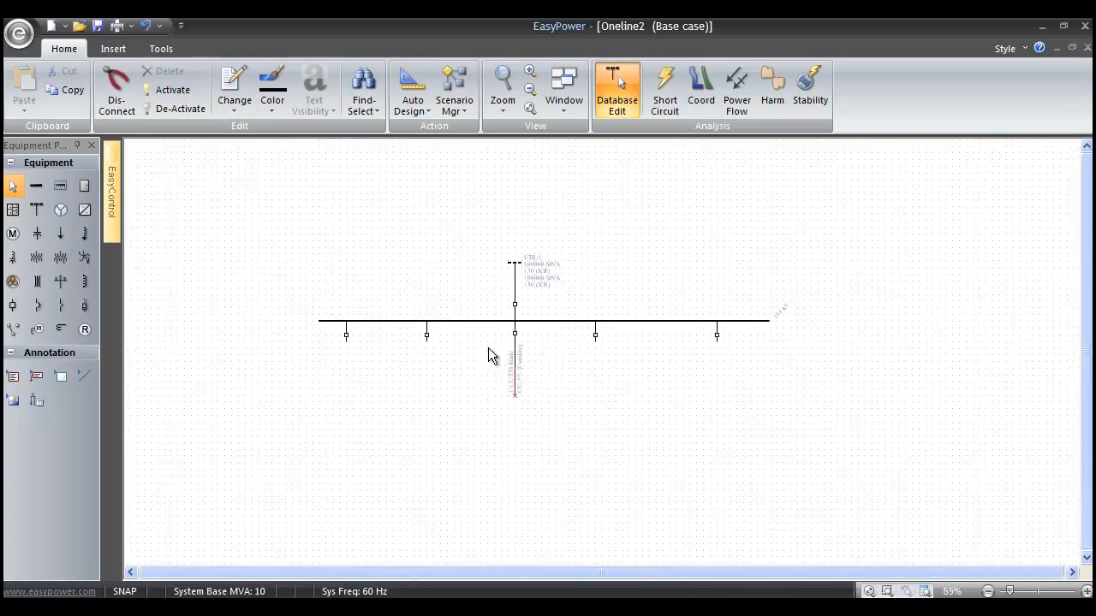
pyautogui.scroll(6, 488, 350)
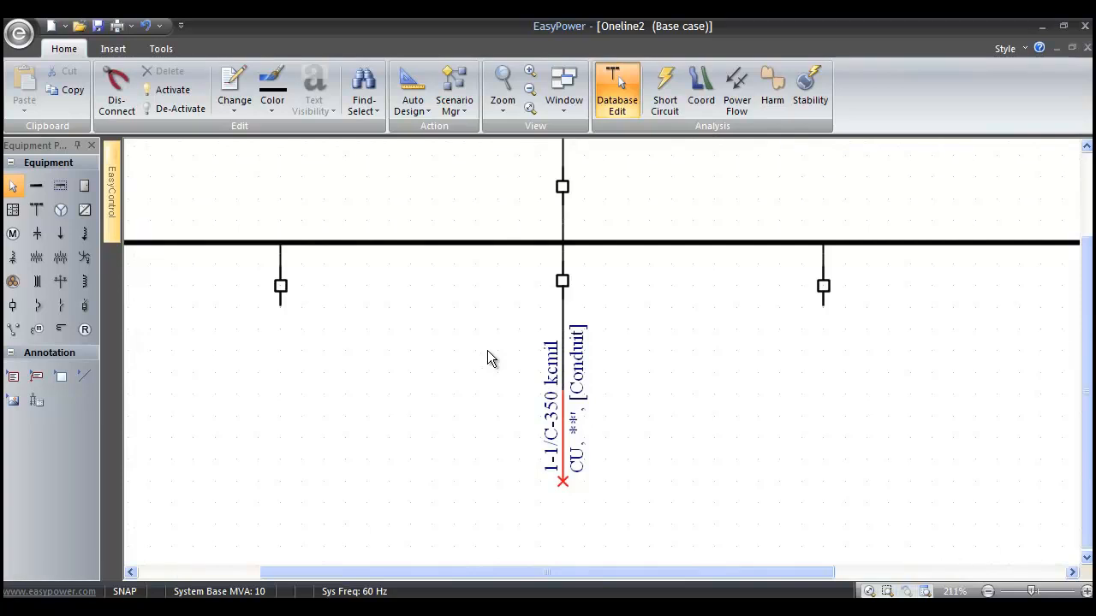
pyautogui.moveTo(487, 352)
pyautogui.mouseDown()
pyautogui.moveTo(491, 488)
pyautogui.moveTo(634, 444)
pyautogui.moveTo(587, 313)
pyautogui.moveTo(464, 284)
pyautogui.moveTo(445, 374)
pyautogui.moveTo(527, 394)
pyautogui.moveTo(570, 419)
pyautogui.moveTo(518, 266)
pyautogui.moveTo(493, 346)
pyautogui.mouseUp()
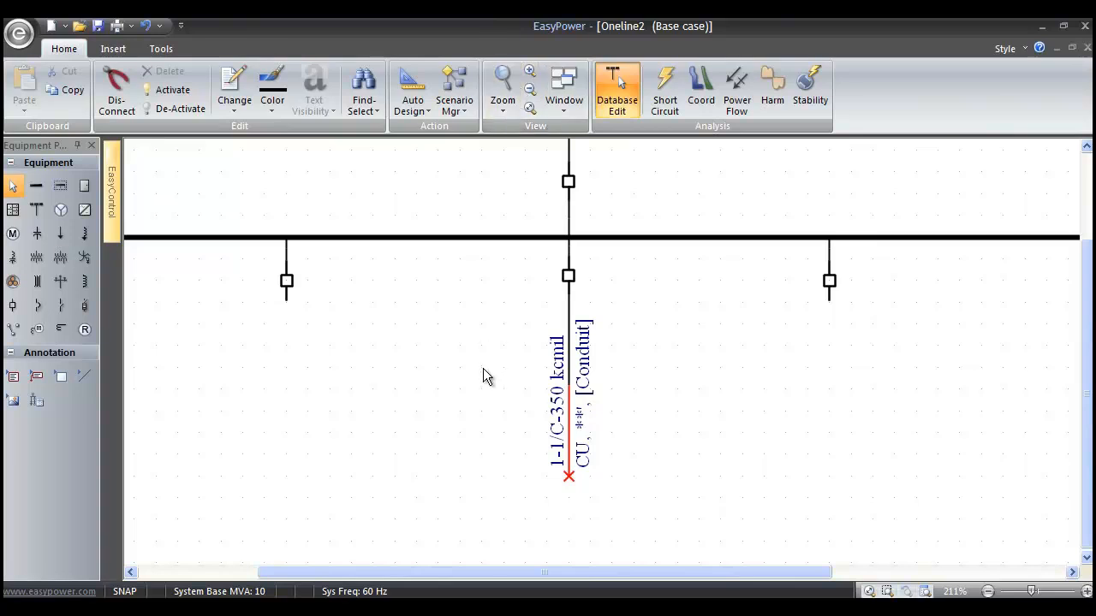
pyautogui.moveTo(468, 413); pyautogui.dragTo(445, 347)
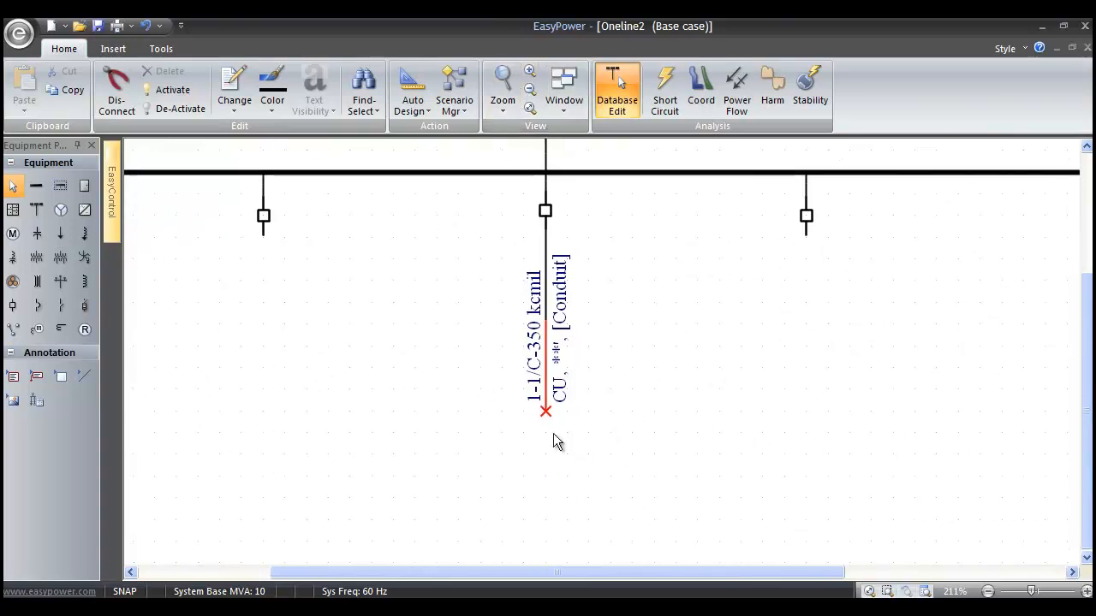
pyautogui.moveTo(548, 413); pyautogui.dragTo(548, 499)
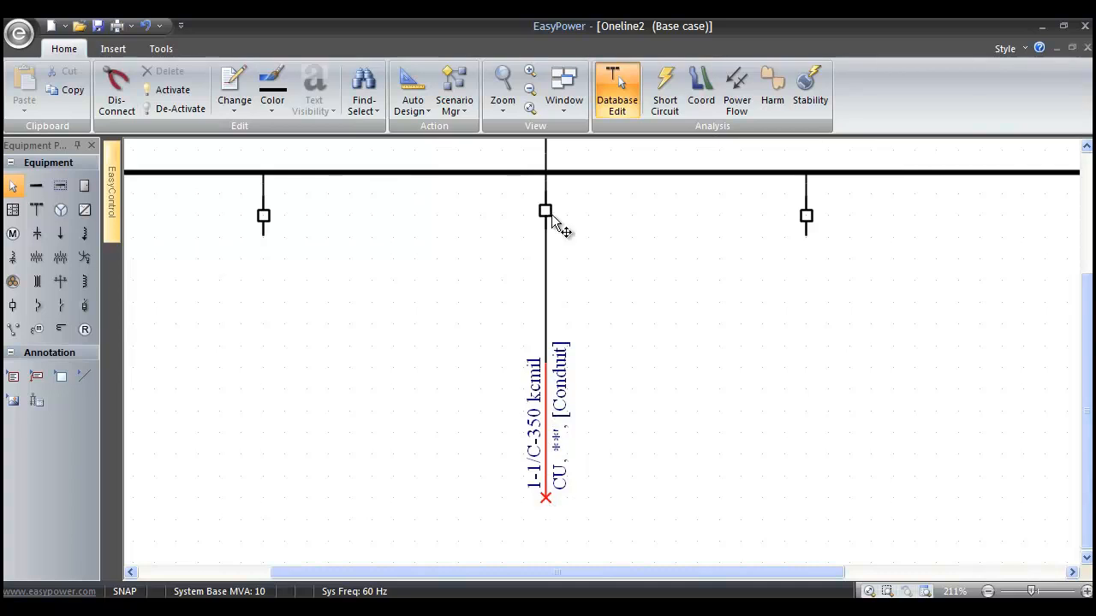
pyautogui.moveTo(549, 212); pyautogui.dragTo(546, 272)
# Place two current transformers on the cable, one below and one above its breaker.
pyautogui.click(62, 332)
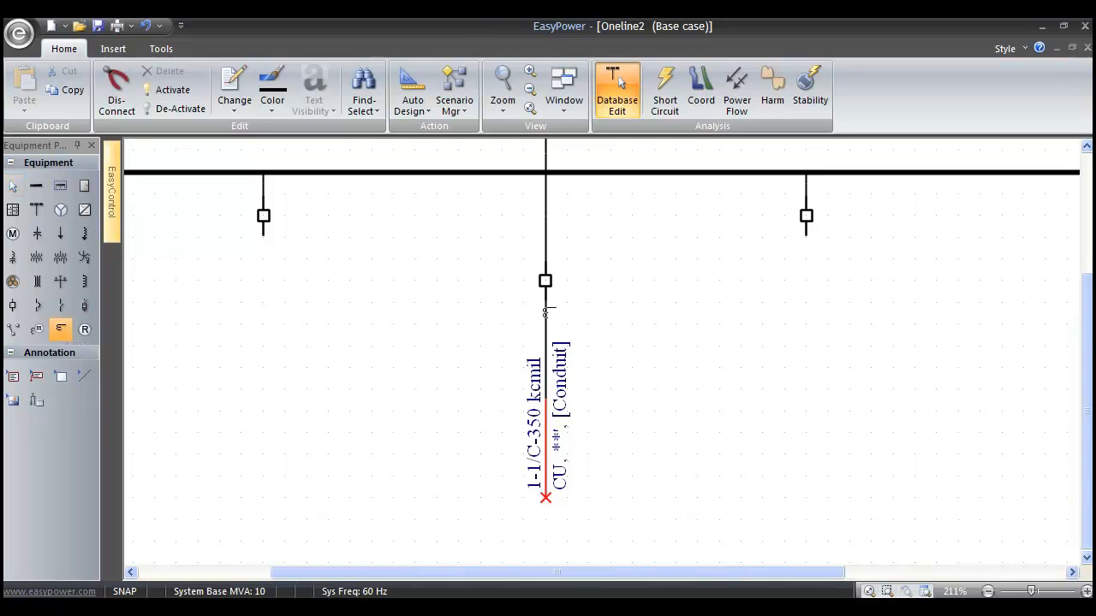
pyautogui.click(545, 313)
pyautogui.click(546, 248)
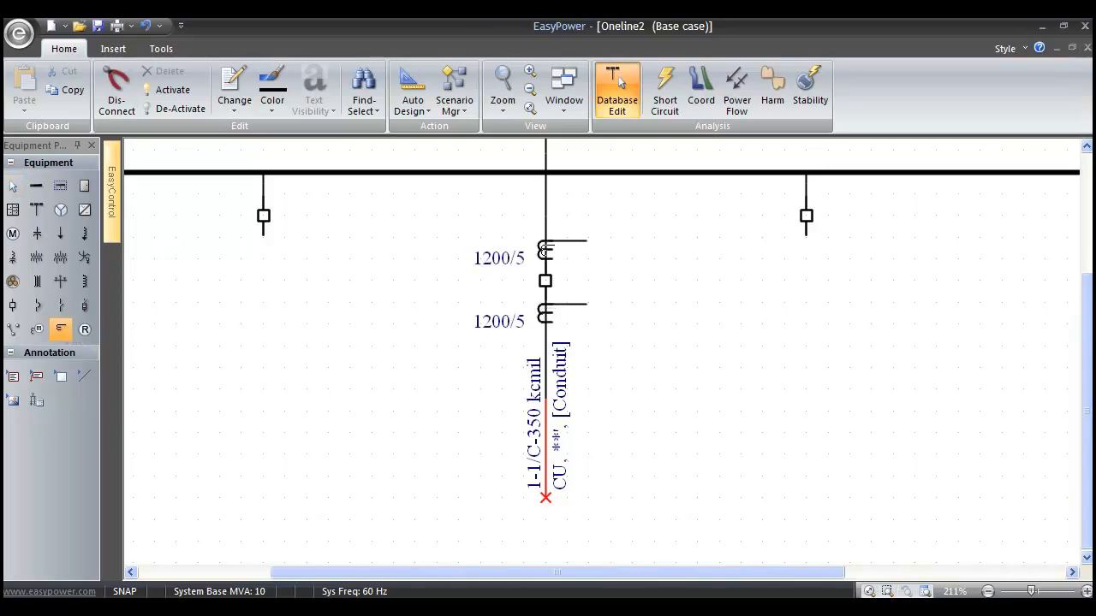
# Attach two relays in series to the upper current transformer and one relay to the lower one.
pyautogui.click(85, 328)
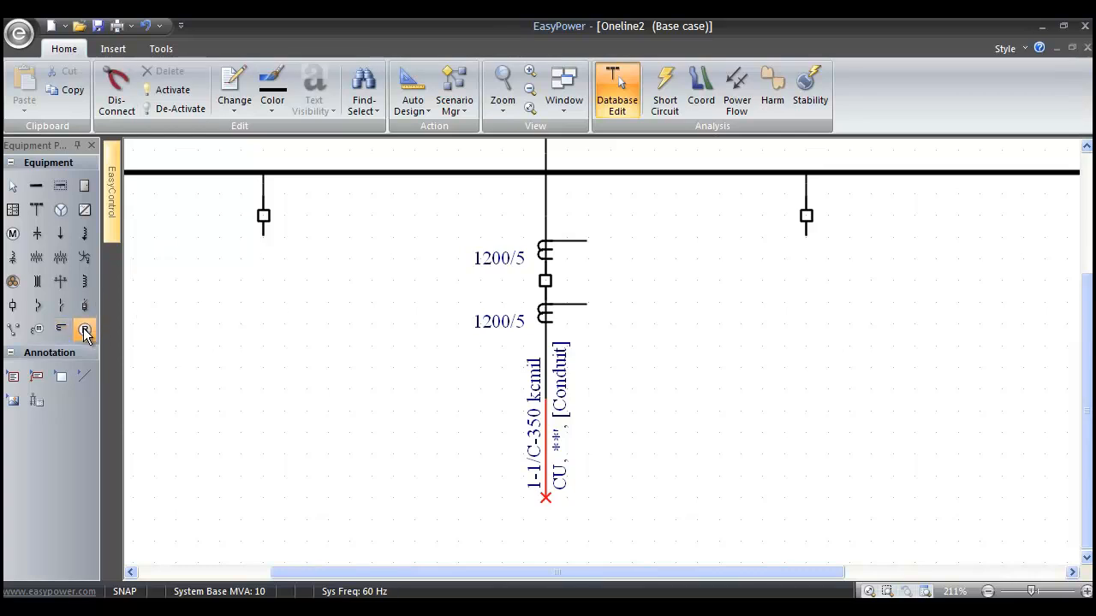
pyautogui.click(589, 241)
pyautogui.click(617, 244)
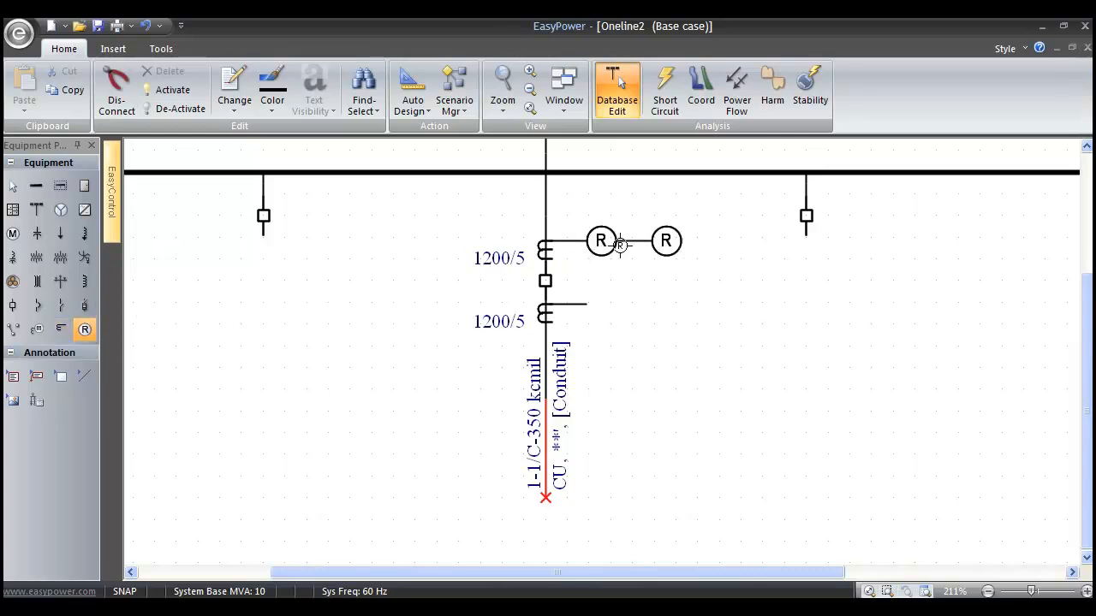
pyautogui.click(592, 303)
pyautogui.press('Escape')
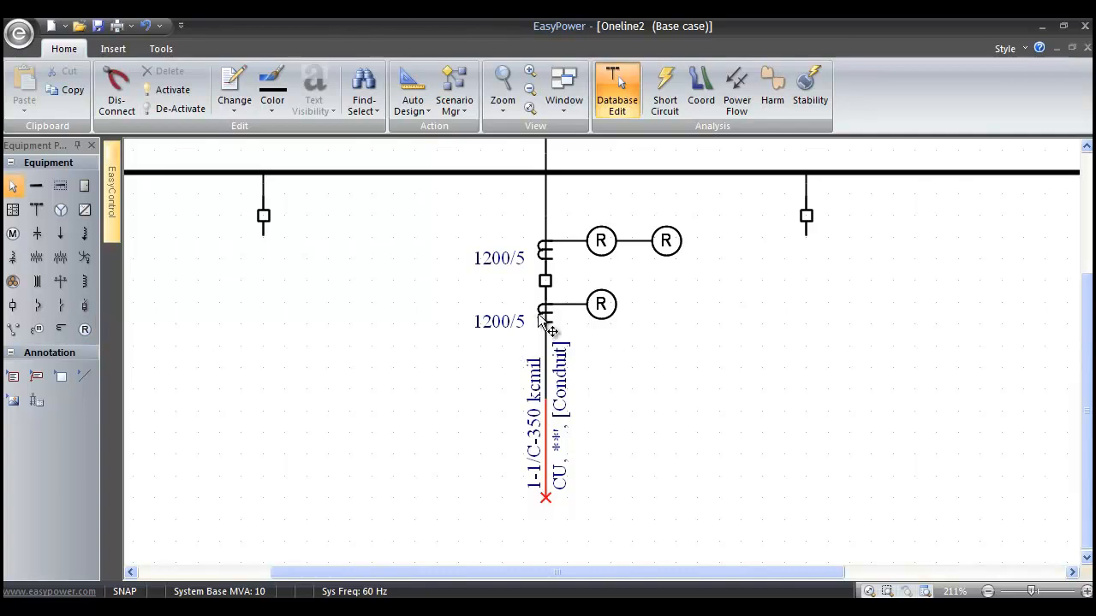
# Set the lower current transformer's ratio to 50/5 with 1 CT and show it as Zero Sequence on the one-line.
pyautogui.doubleClick(541, 320)
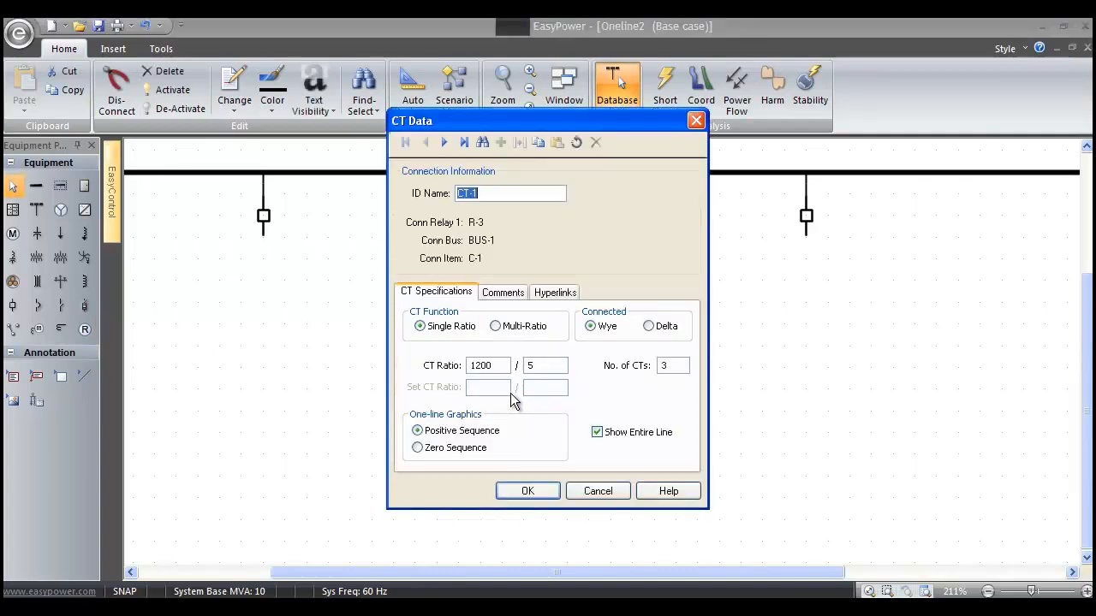
pyautogui.moveTo(499, 365); pyautogui.dragTo(458, 360)
pyautogui.write('50')
pyautogui.moveTo(684, 366); pyautogui.dragTo(623, 372)
pyautogui.write('1')
pyautogui.click(440, 448)
pyautogui.click(527, 492)
# Connect a two-winding transformer to the open end of the cable.
pyautogui.scroll(2, 564, 323)
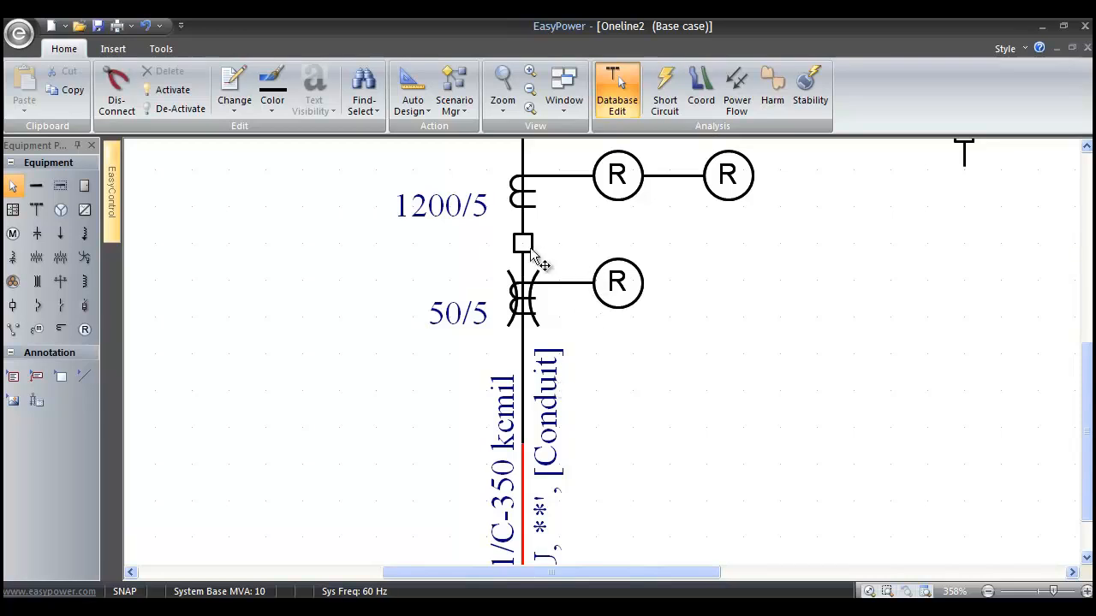
pyautogui.scroll(-2, 591, 386)
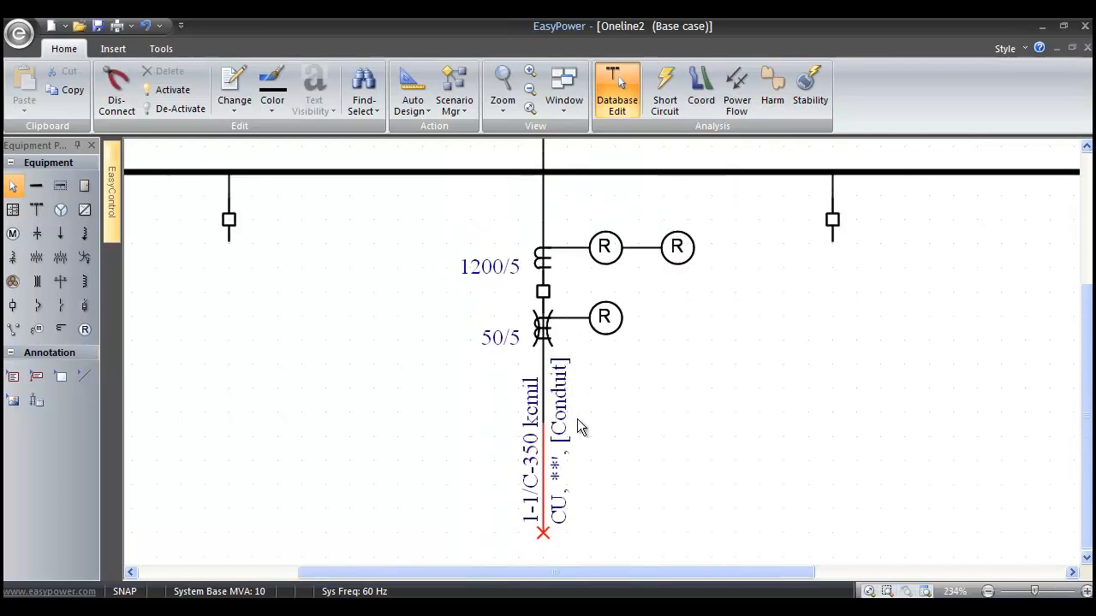
pyautogui.moveTo(577, 419); pyautogui.dragTo(571, 370)
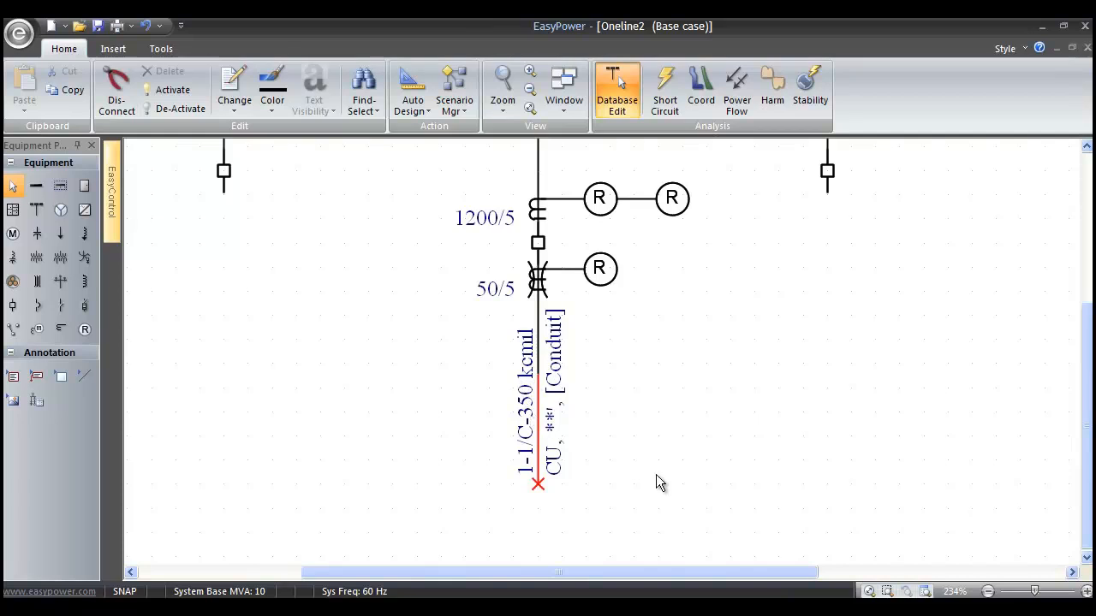
pyautogui.moveTo(620, 462); pyautogui.dragTo(631, 336)
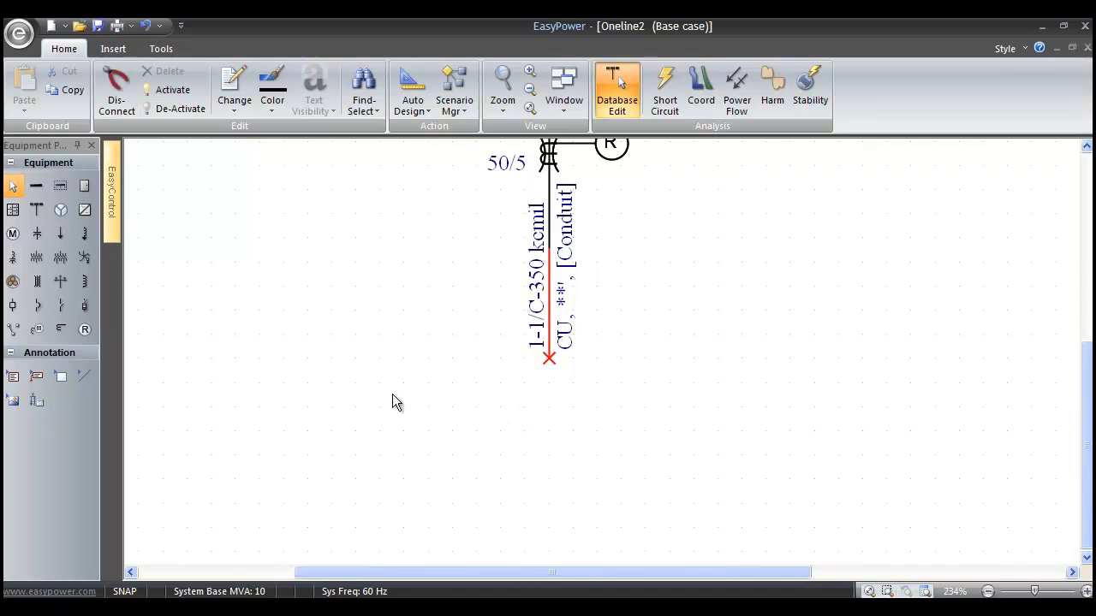
pyautogui.click(35, 261)
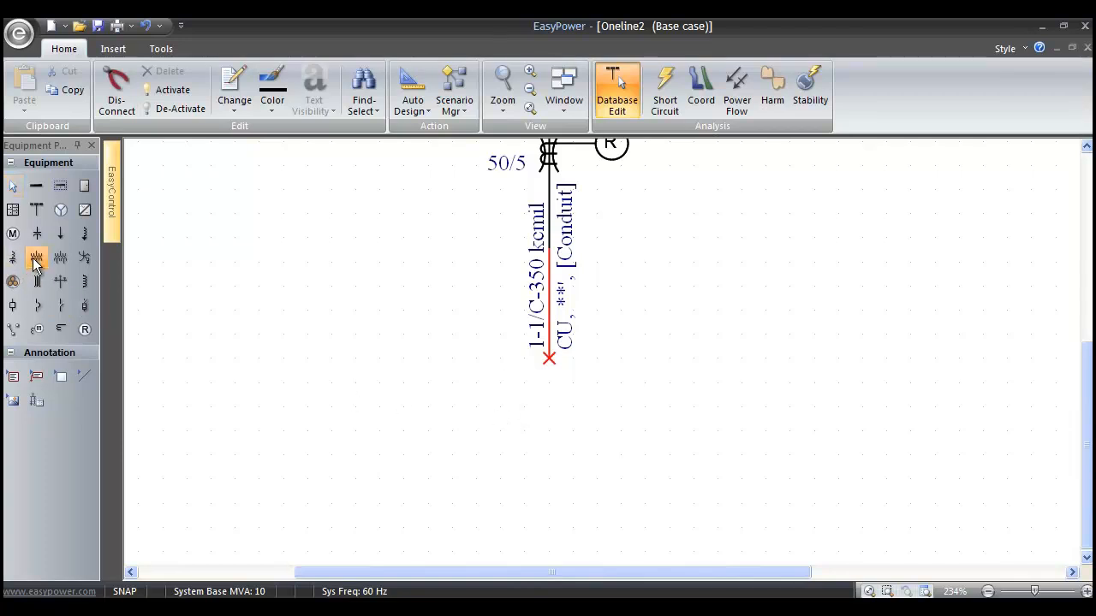
pyautogui.click(549, 372)
pyautogui.press('Escape')
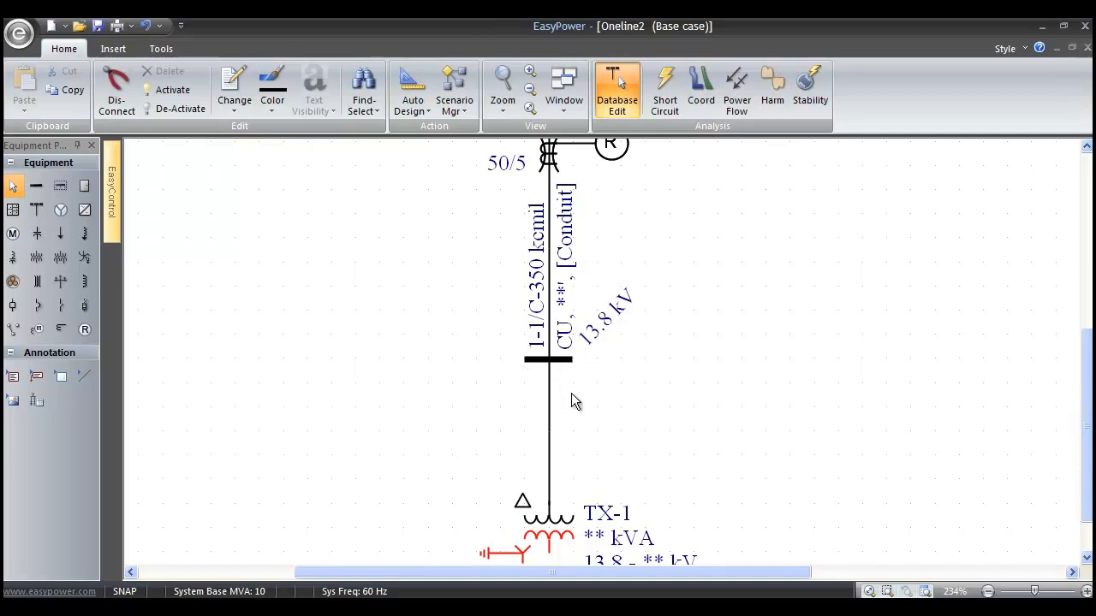
pyautogui.scroll(-1, 571, 396)
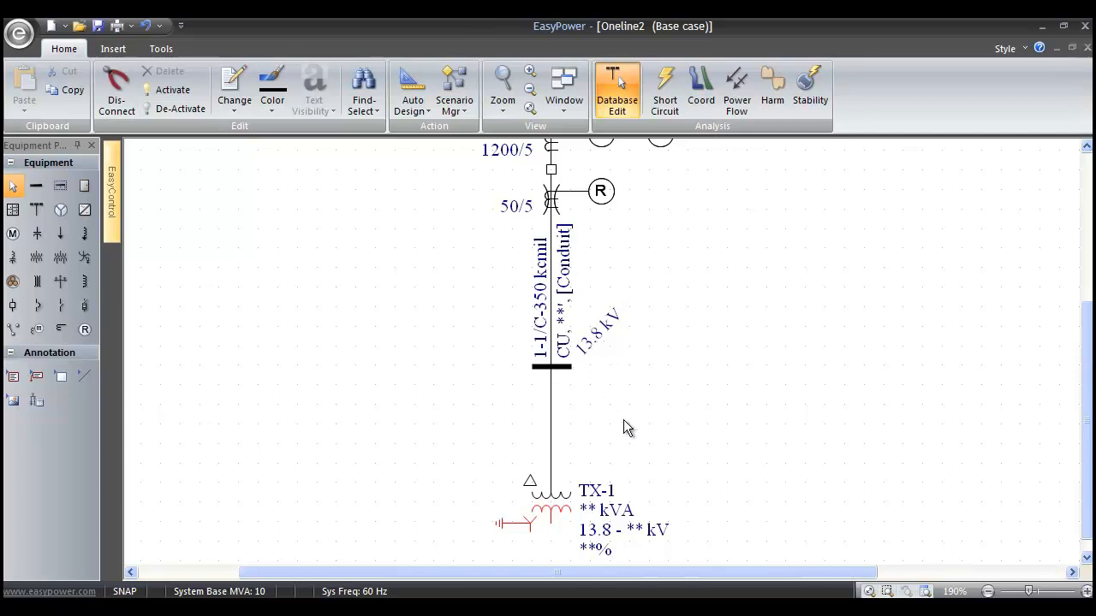
# Connect a busway to the transformer's secondary side with a bus base of .48 kV and shorten the busway from its open end.
pyautogui.moveTo(600, 409); pyautogui.dragTo(564, 411)
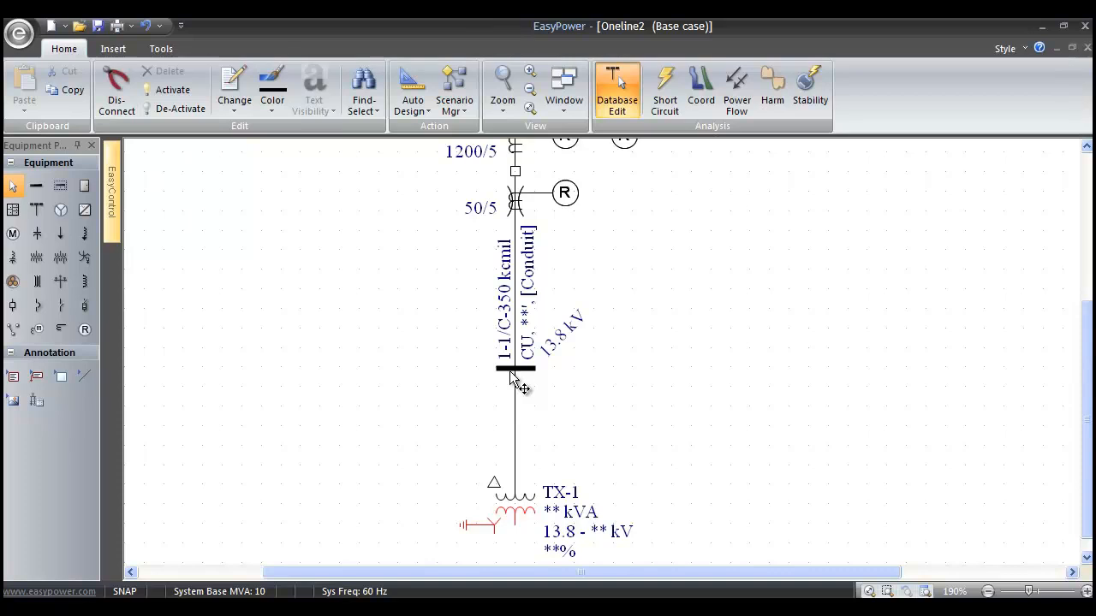
pyautogui.scroll(-1, 509, 371)
pyautogui.moveTo(551, 413); pyautogui.dragTo(583, 230)
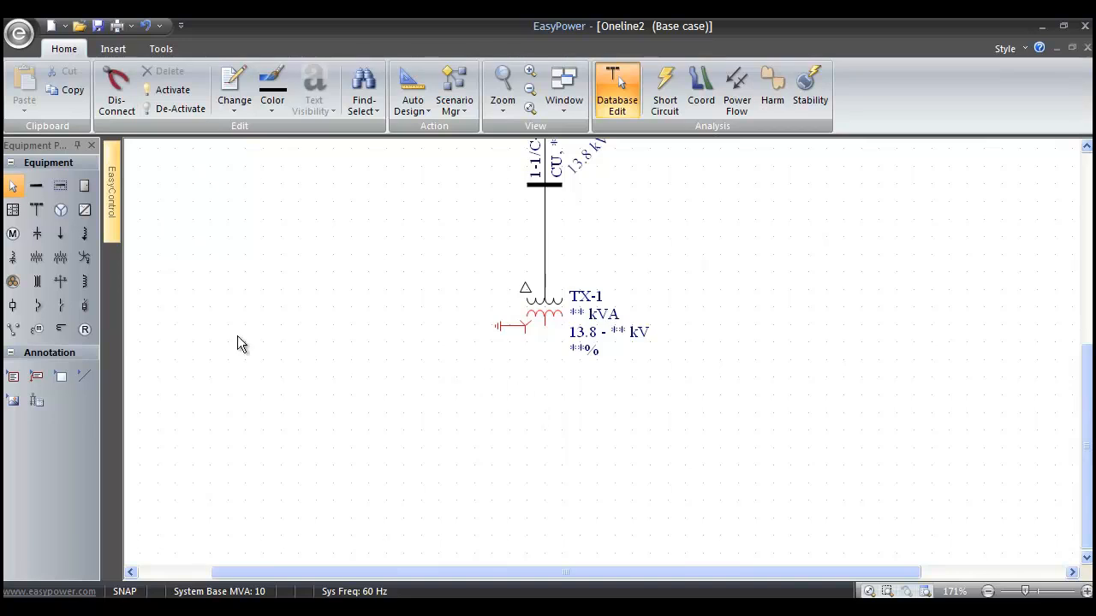
pyautogui.click(36, 288)
pyautogui.click(544, 325)
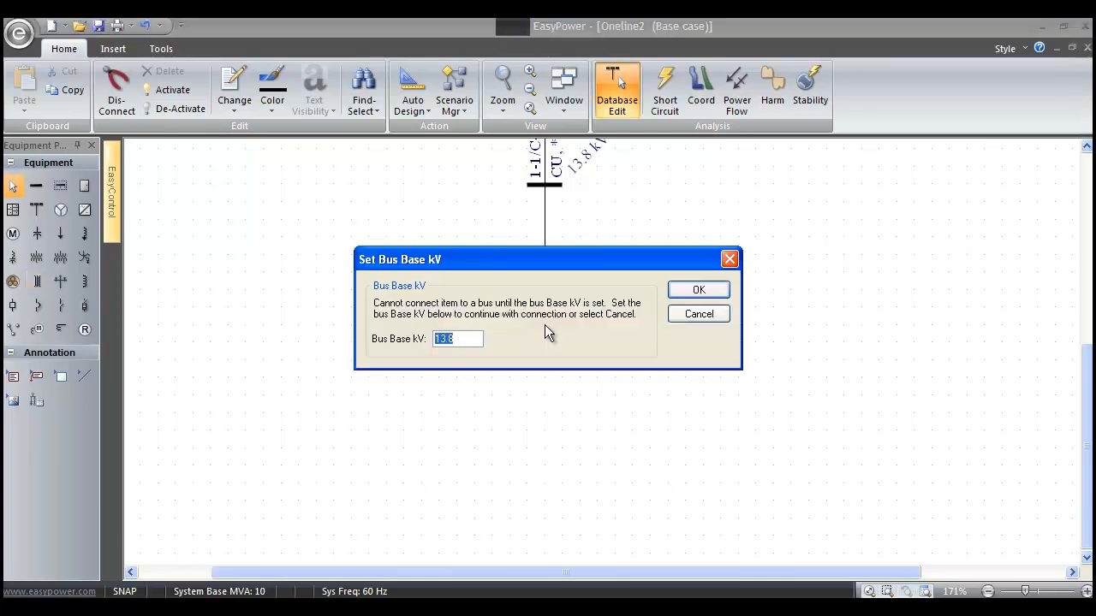
pyautogui.write('.48')
pyautogui.click(697, 290)
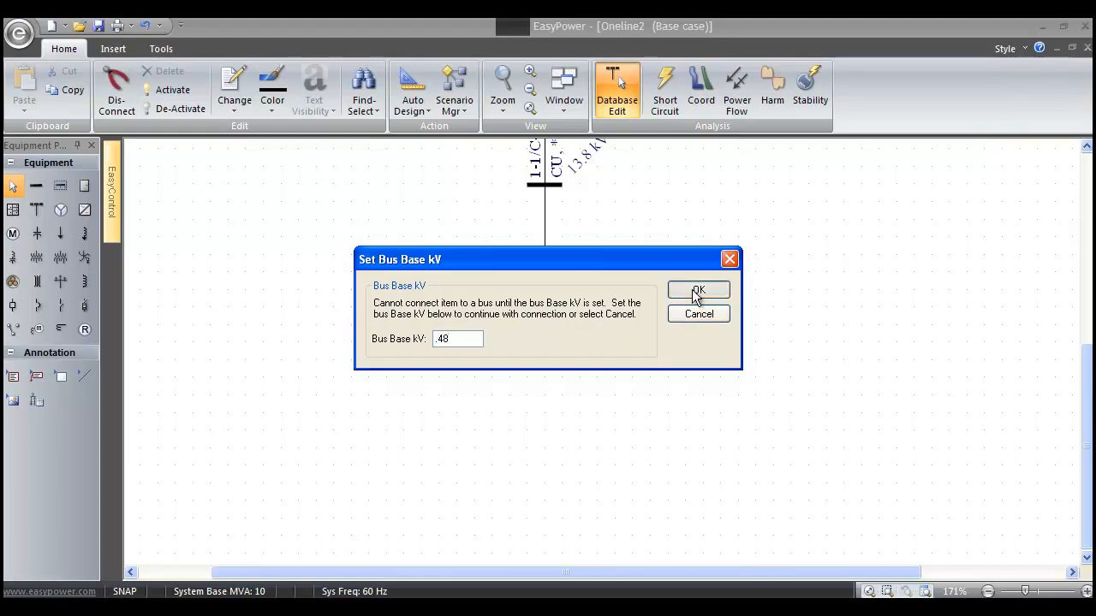
pyautogui.moveTo(664, 478); pyautogui.dragTo(653, 319)
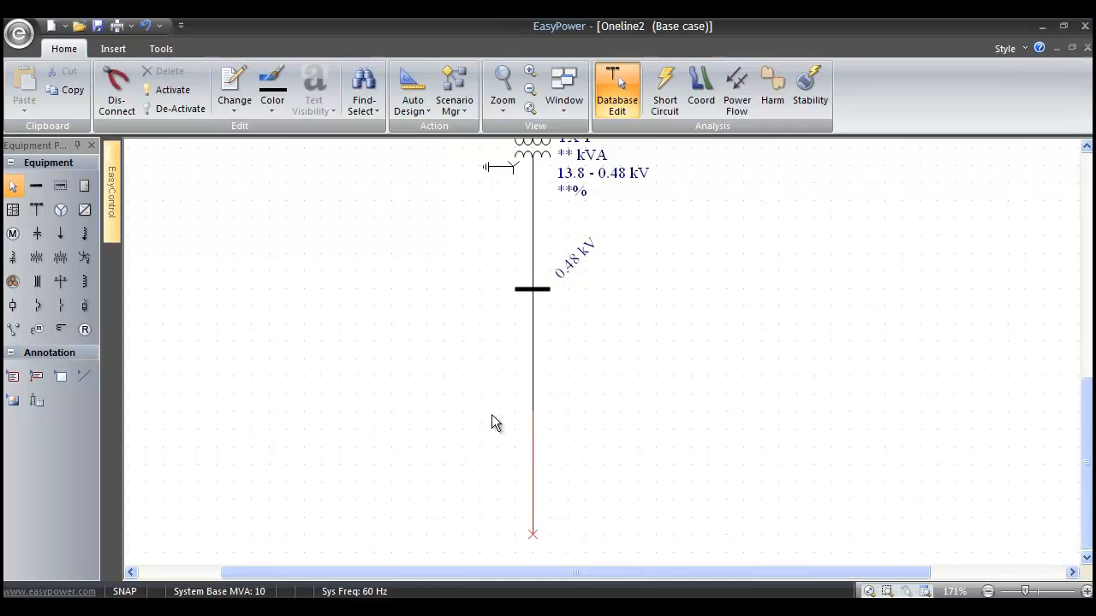
pyautogui.moveTo(534, 534); pyautogui.dragTo(535, 451)
# Place an LV switchgear below the busway's open end, with equipment type Switchgear, disconnect type LVPCB and a main breaker included.
pyautogui.moveTo(554, 506); pyautogui.dragTo(569, 387)
pyautogui.scroll(-1, 521, 433)
pyautogui.moveTo(522, 423); pyautogui.dragTo(533, 337)
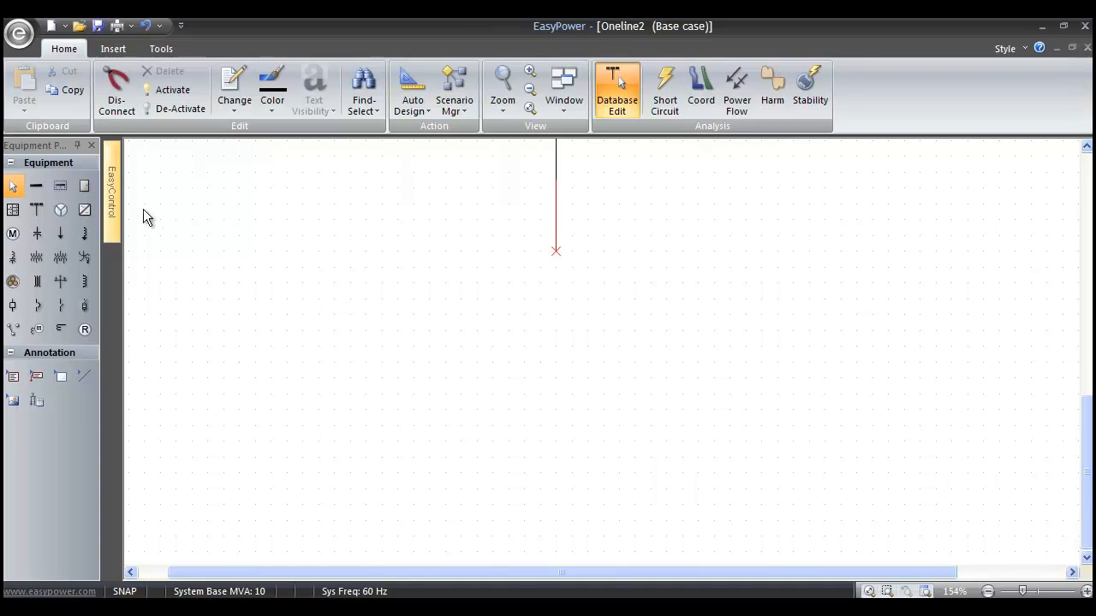
pyautogui.click(59, 184)
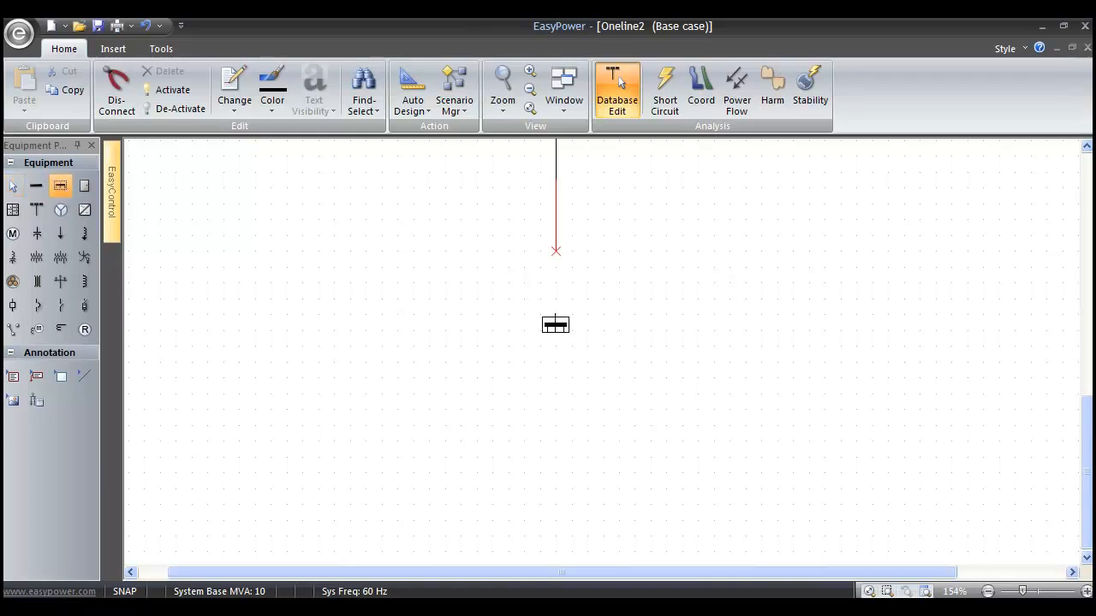
pyautogui.click(555, 324)
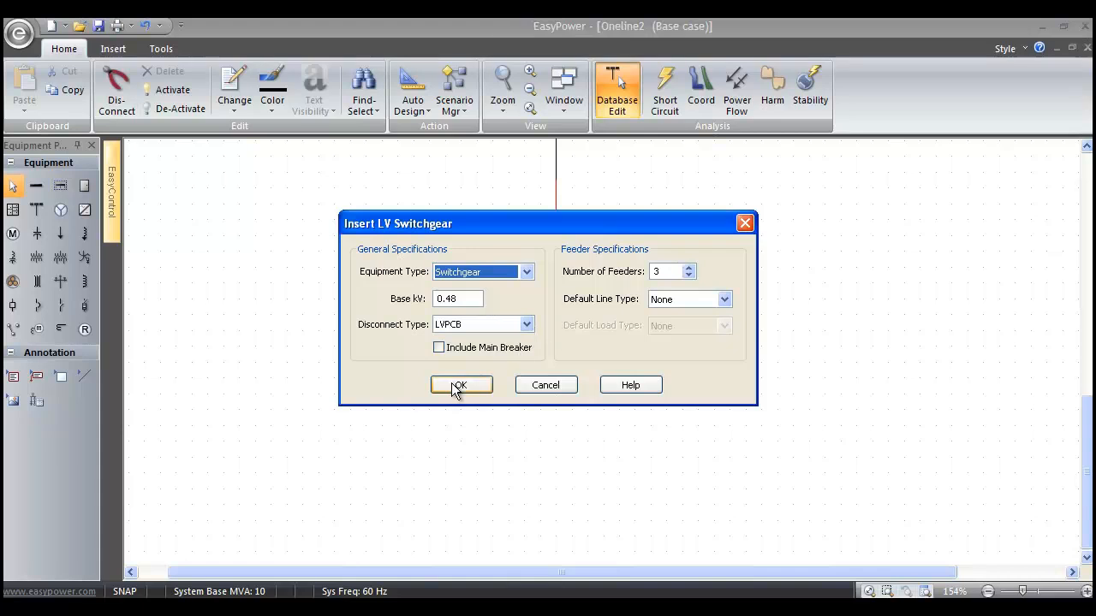
pyautogui.click(525, 273)
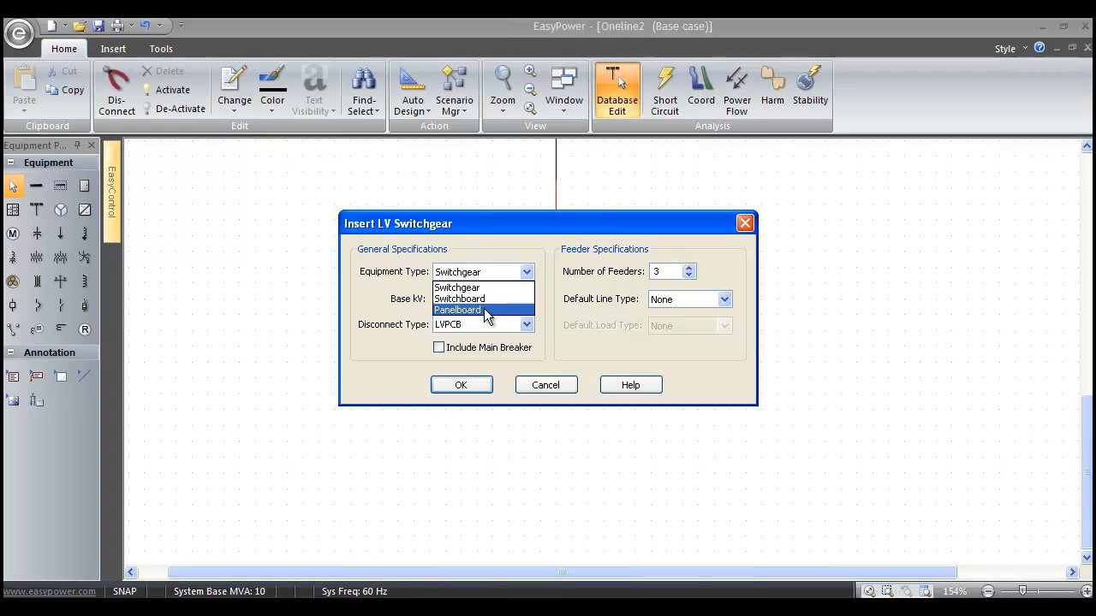
pyautogui.click(485, 288)
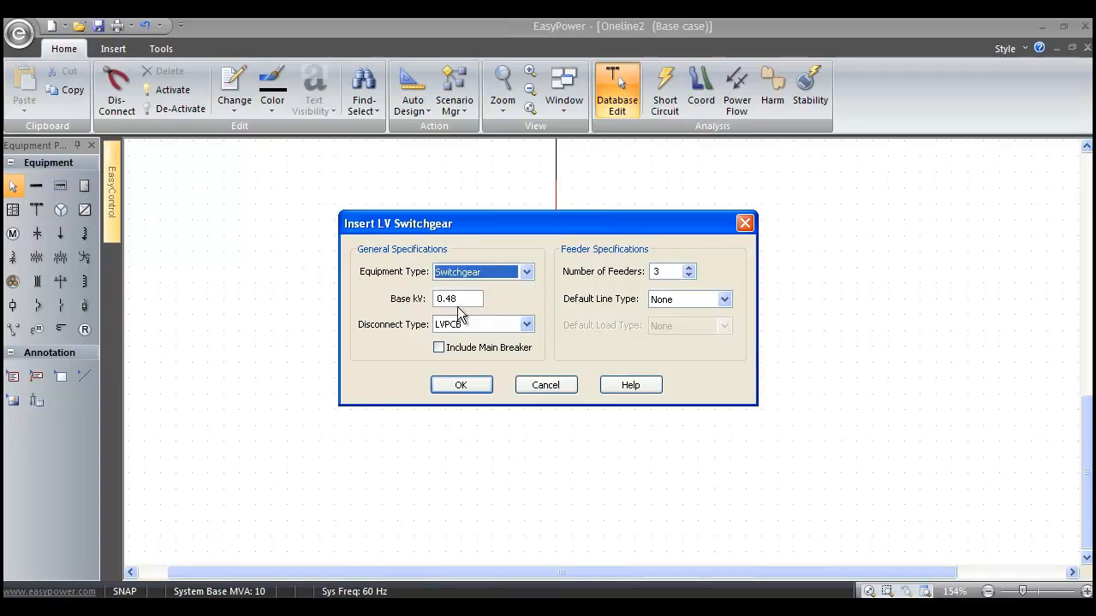
pyautogui.click(525, 323)
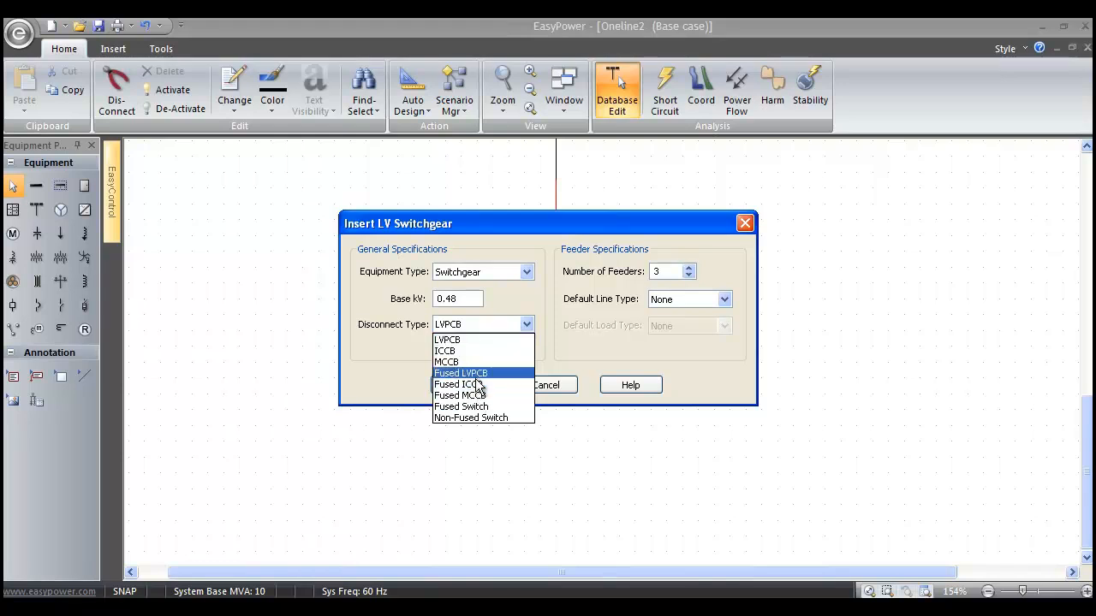
pyautogui.click(454, 340)
pyautogui.click(439, 347)
# Give the switchgear 6 feeders with Cables as the default line type and MCCs as the default load type, and insert it.
pyautogui.click(689, 268)
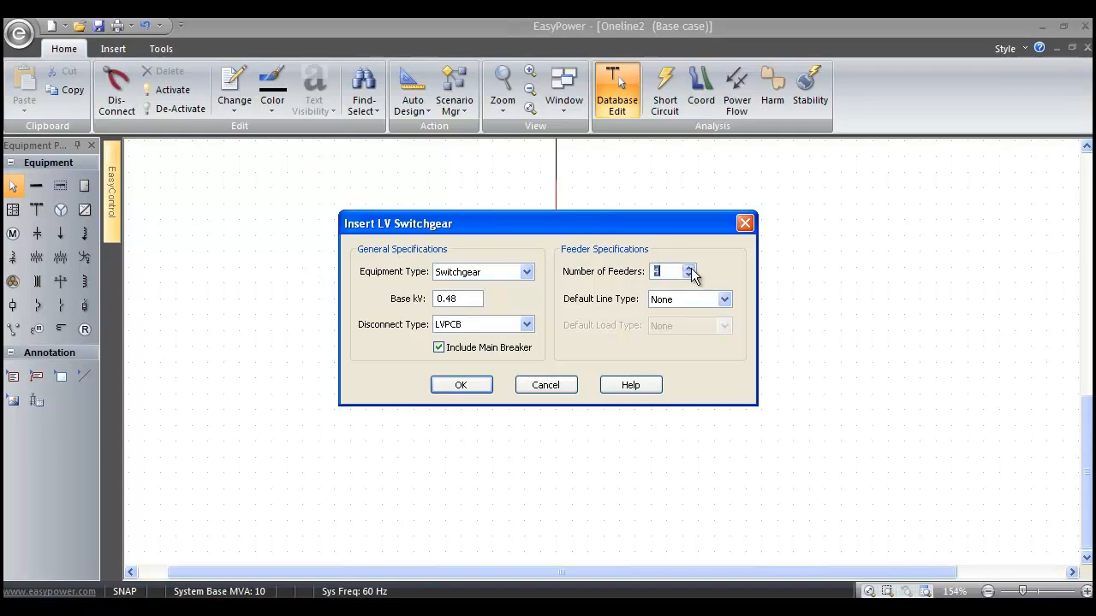
pyautogui.click(725, 299)
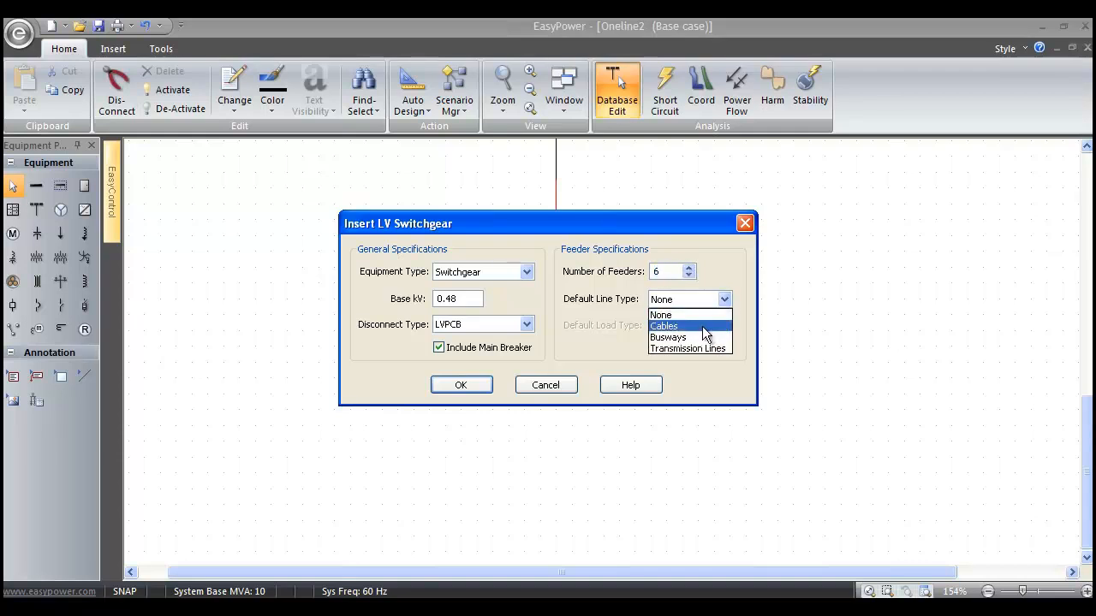
pyautogui.click(701, 327)
pyautogui.click(724, 326)
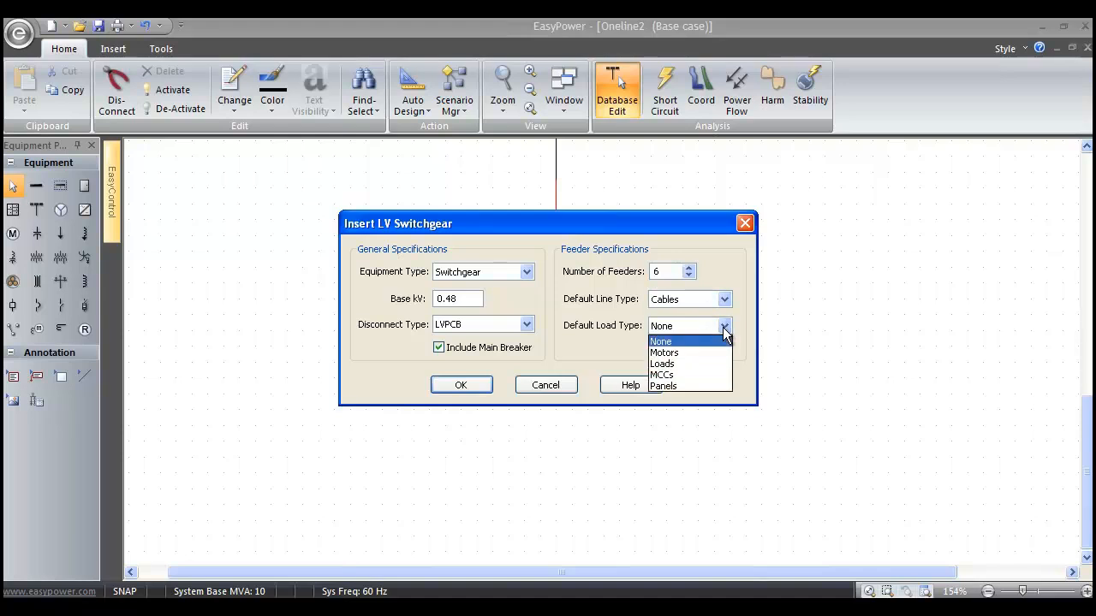
pyautogui.click(674, 375)
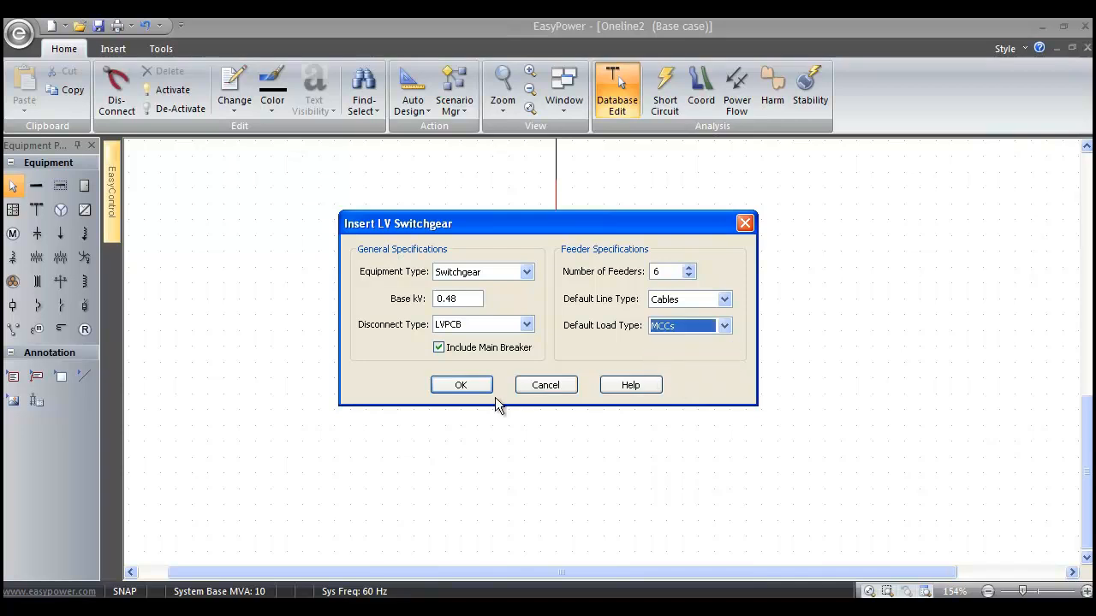
pyautogui.click(459, 385)
# Connect the busway's open end to the main breaker of the switchgear.
pyautogui.scroll(-2, 460, 391)
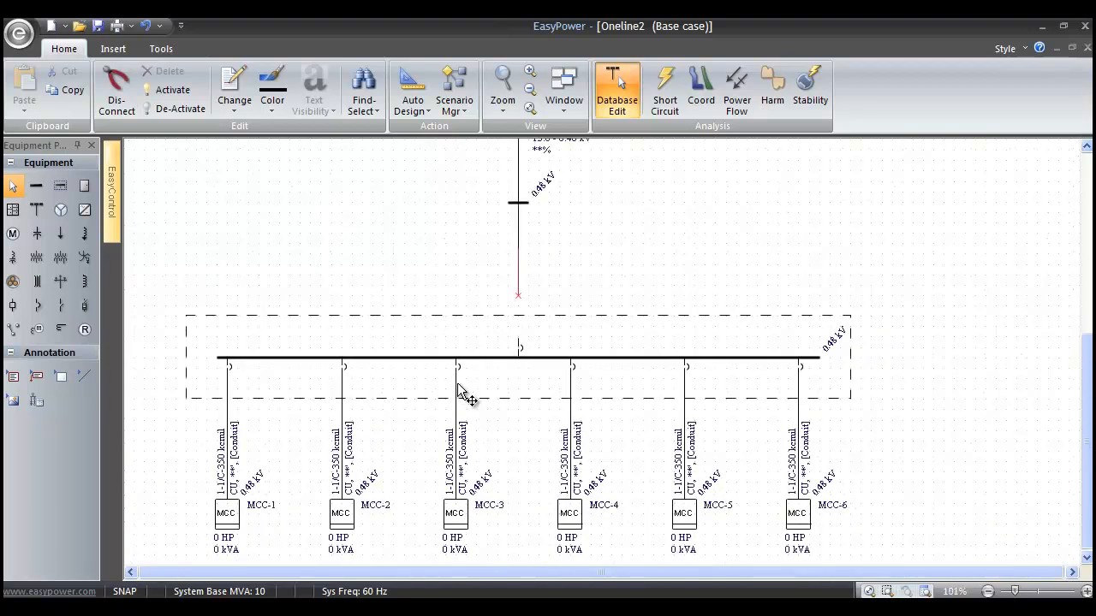
pyautogui.moveTo(505, 461); pyautogui.dragTo(535, 404)
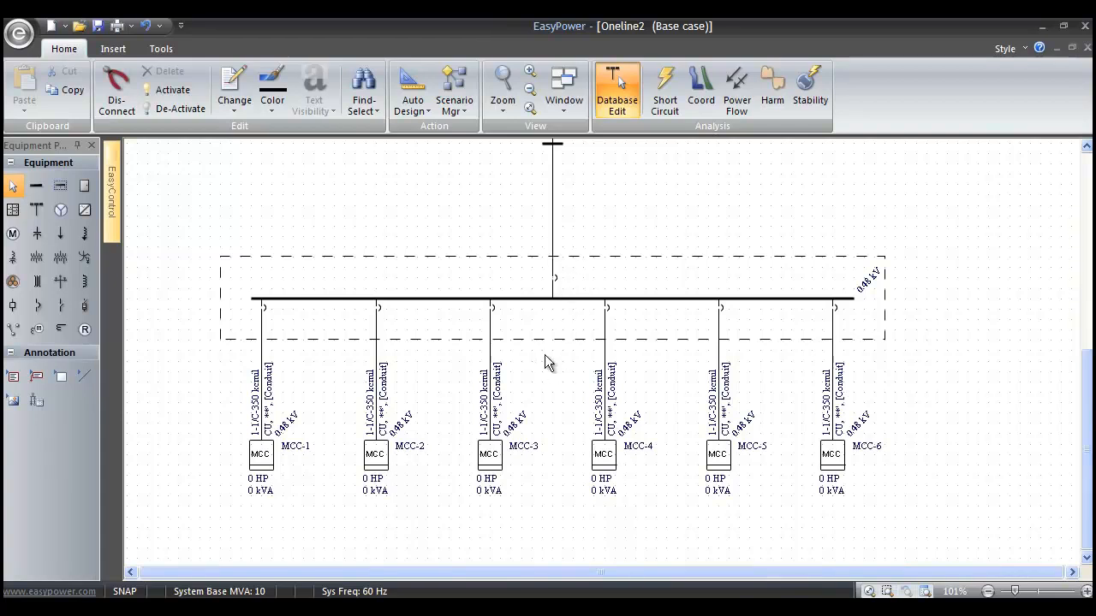
pyautogui.scroll(-2, 549, 372)
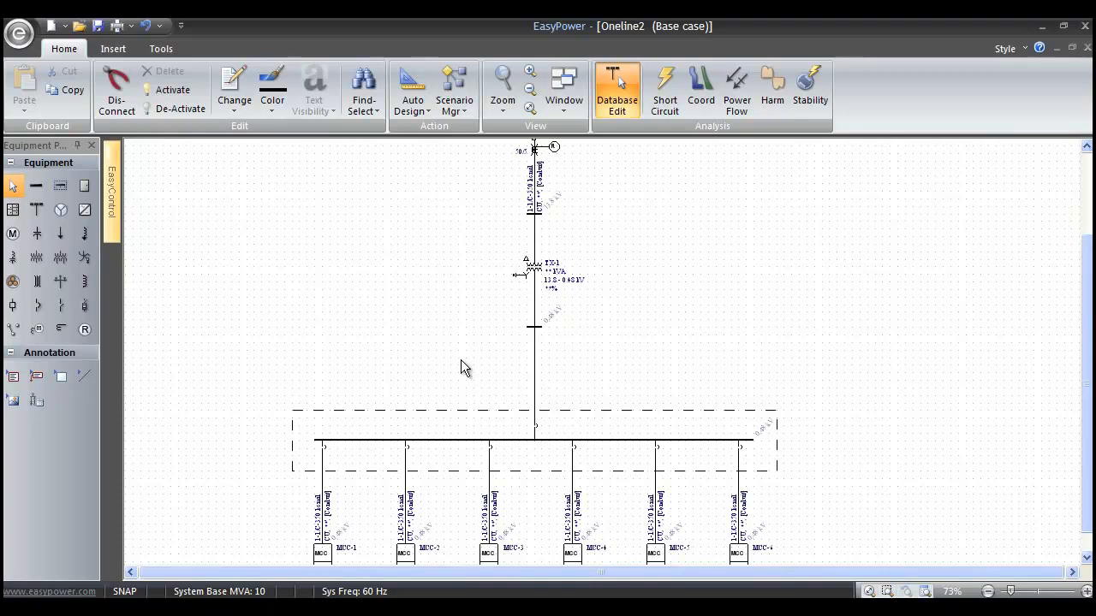
pyautogui.scroll(-2, 459, 389)
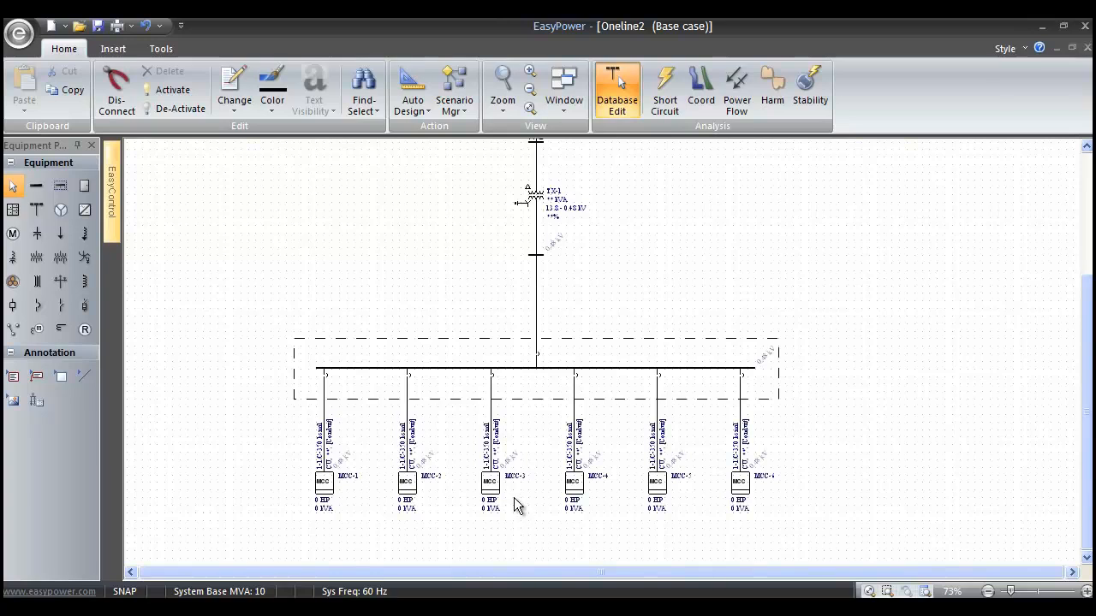
pyautogui.scroll(2, 517, 505)
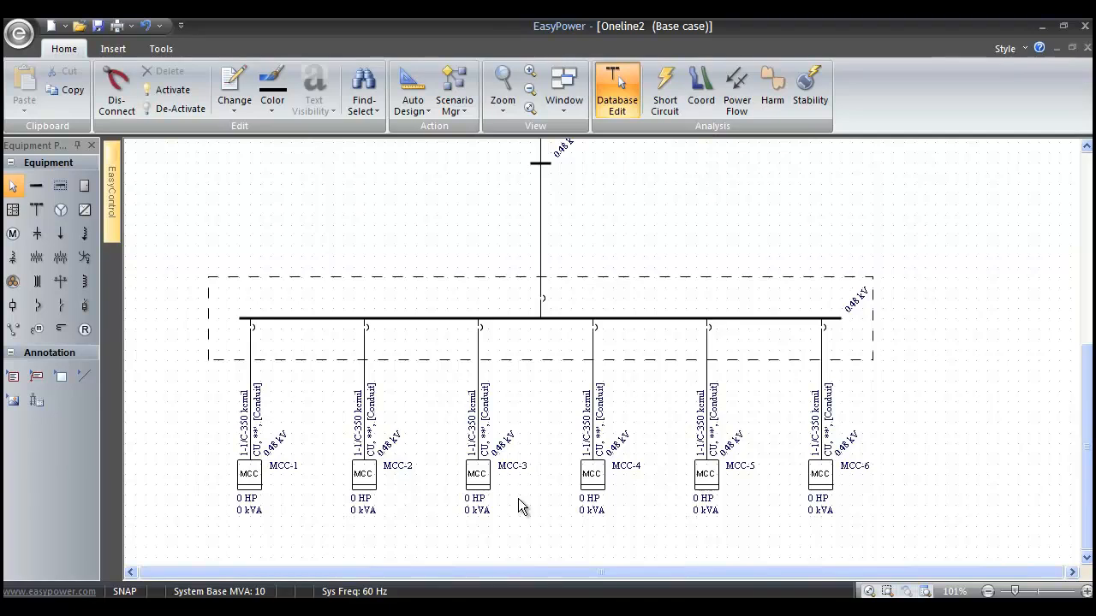
pyautogui.scroll(1, 522, 506)
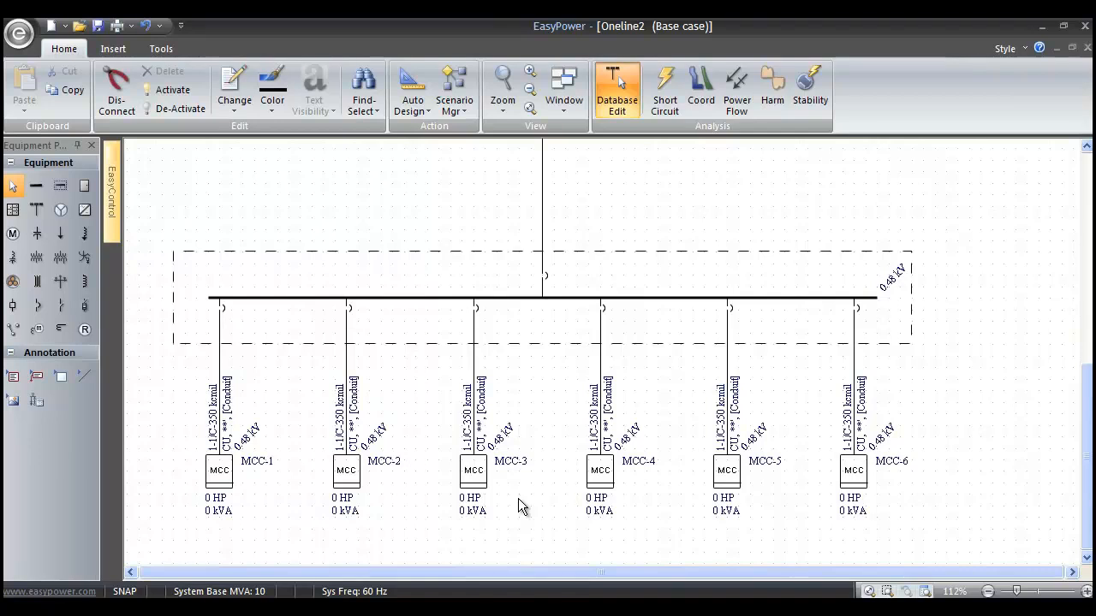